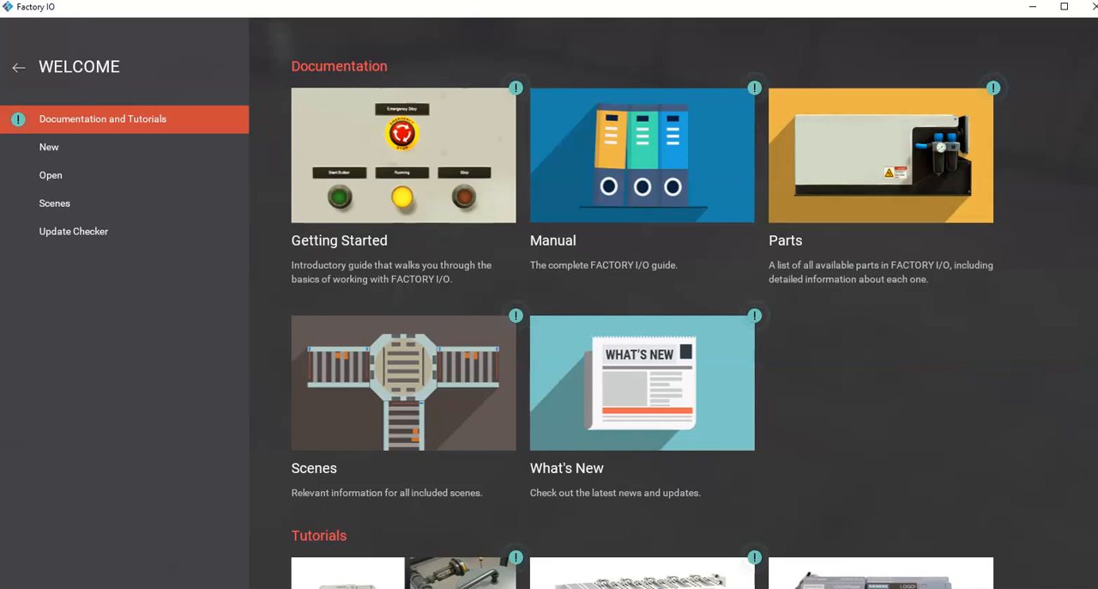
Step: Open the Siemens tutorials and samples from the welcome window's documentation
{"action": "scroll", "coordinate": [643, 300], "scroll_direction": "down", "scroll_amount": 3}
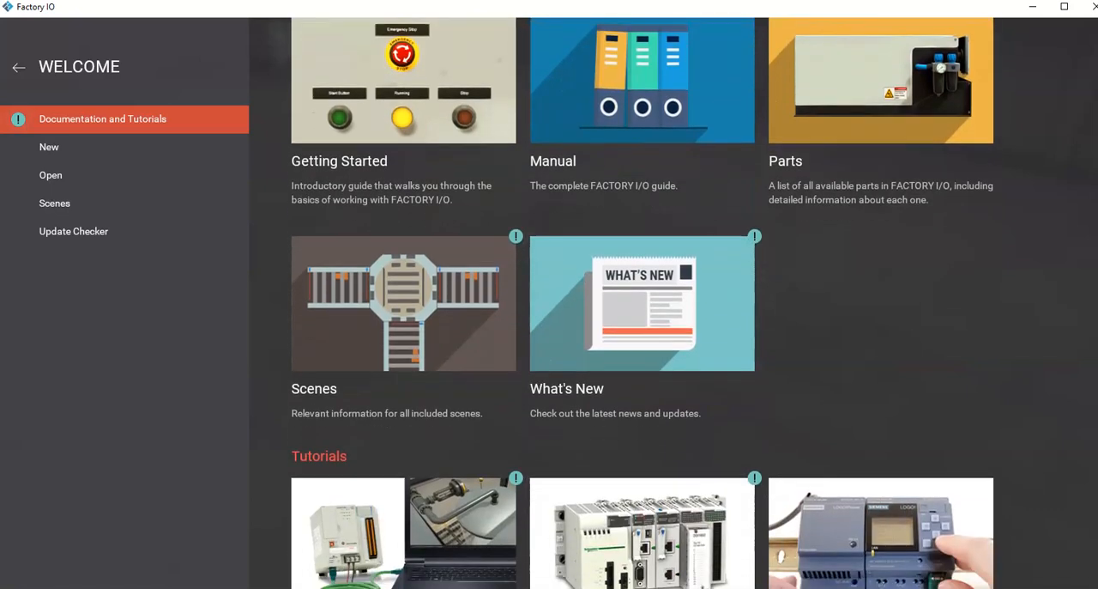
{"action": "scroll", "coordinate": [1088, 441], "scroll_direction": "down", "scroll_amount": 3}
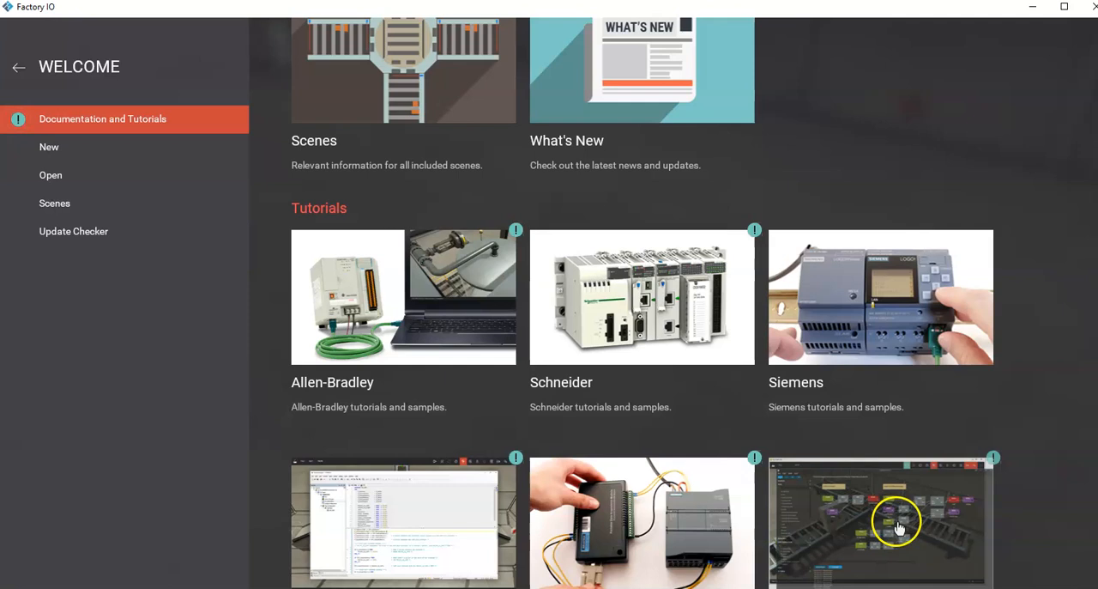
{"action": "scroll", "coordinate": [898, 521], "scroll_direction": "down", "scroll_amount": 1}
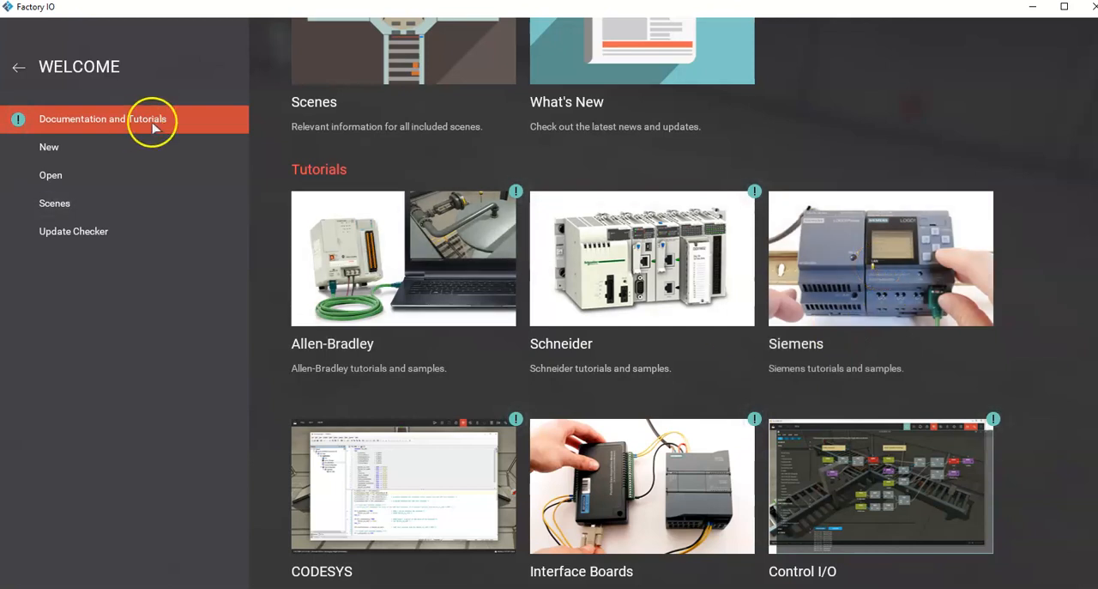
{"action": "left_click", "coordinate": [803, 344]}
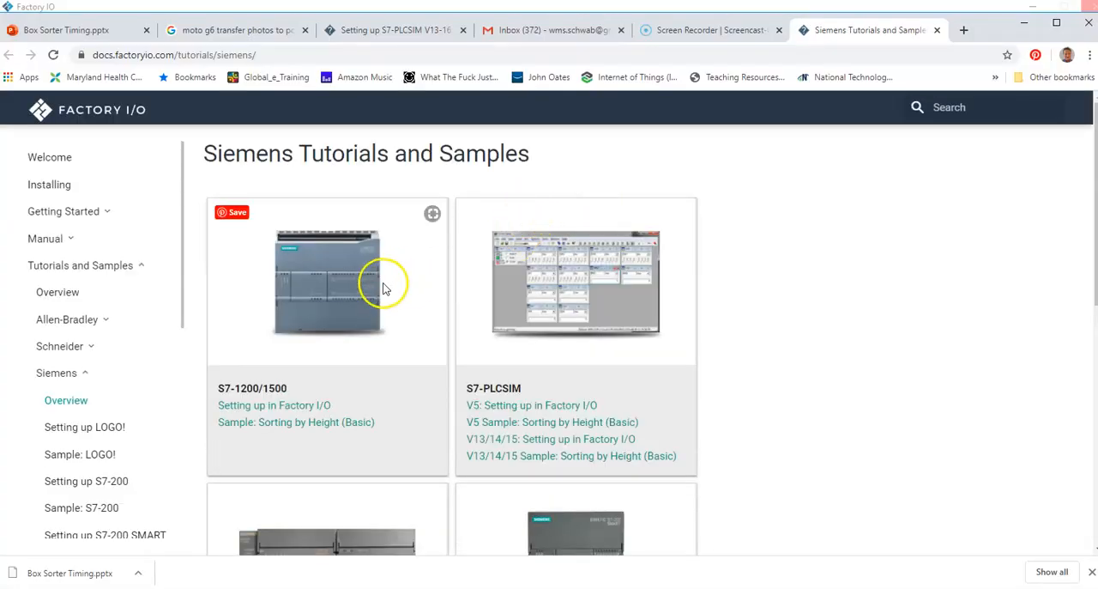
{"action": "left_click", "coordinate": [323, 306]}
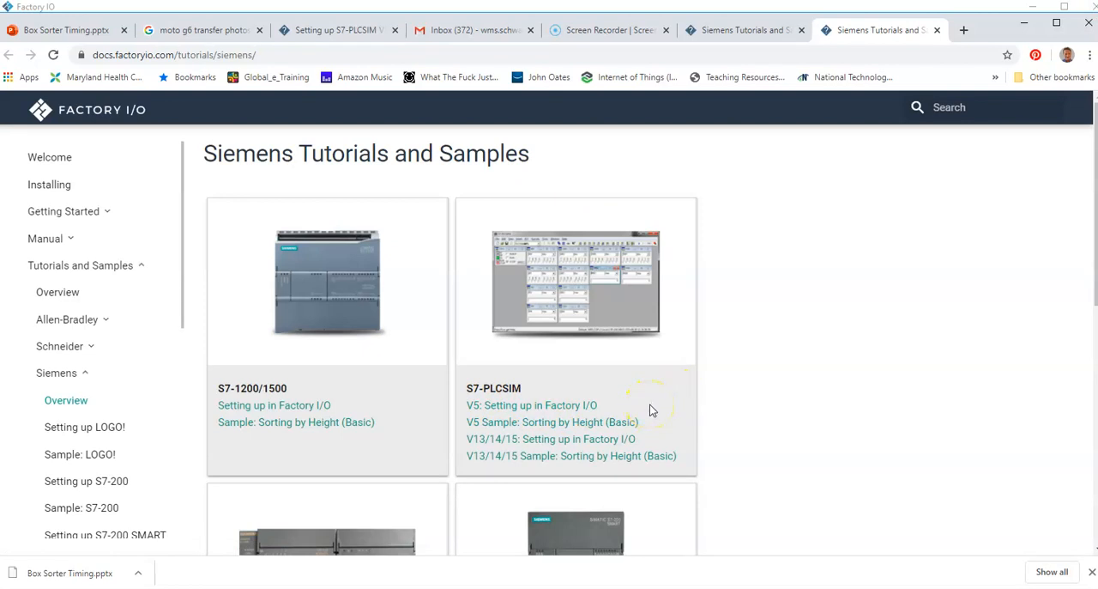
Step: Open the S7-PLCSIM V13/14/15 setup guide and review its TIA Portal template project downloads
{"action": "scroll", "coordinate": [650, 410], "scroll_direction": "down", "scroll_amount": 1}
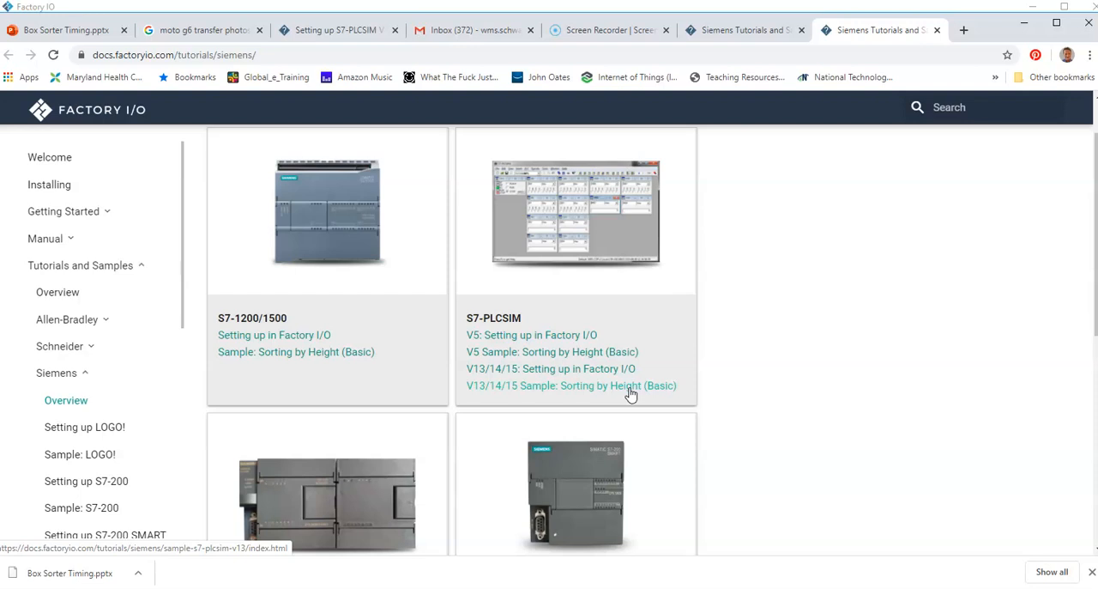
{"action": "left_click", "coordinate": [564, 370]}
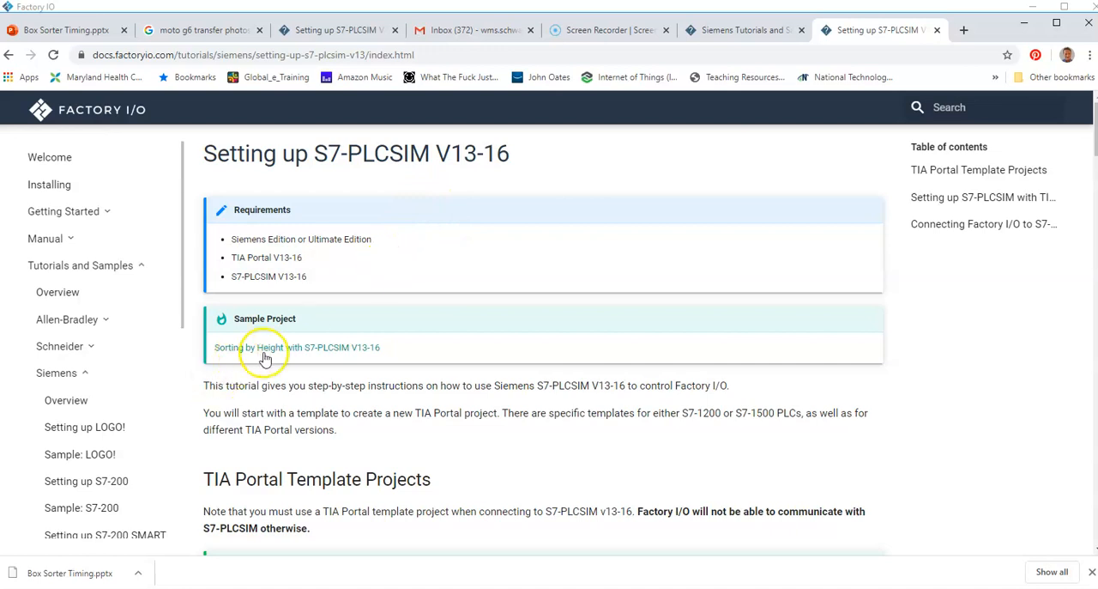
{"action": "scroll", "coordinate": [429, 323], "scroll_direction": "down", "scroll_amount": 2}
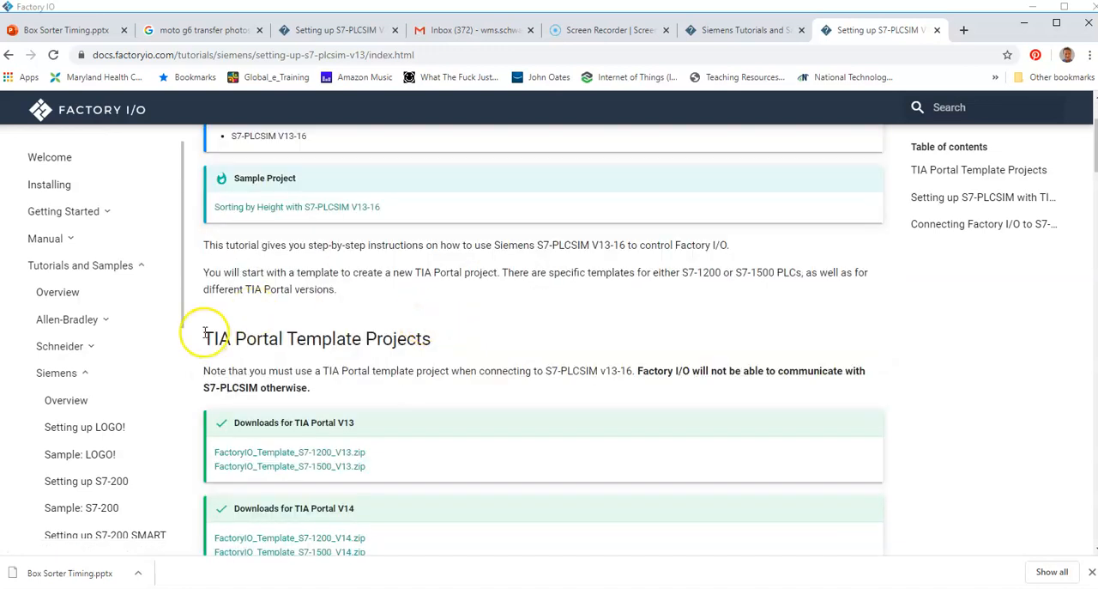
{"action": "left_click_drag", "start_coordinate": [205, 336], "coordinate": [438, 340]}
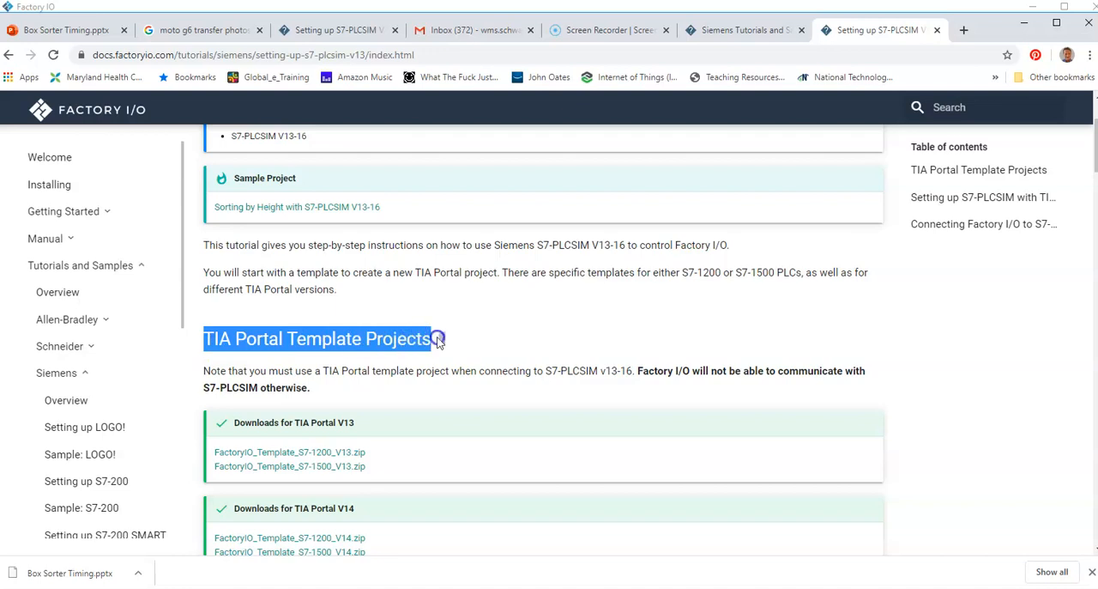
{"action": "scroll", "coordinate": [589, 335], "scroll_direction": "down", "scroll_amount": 1}
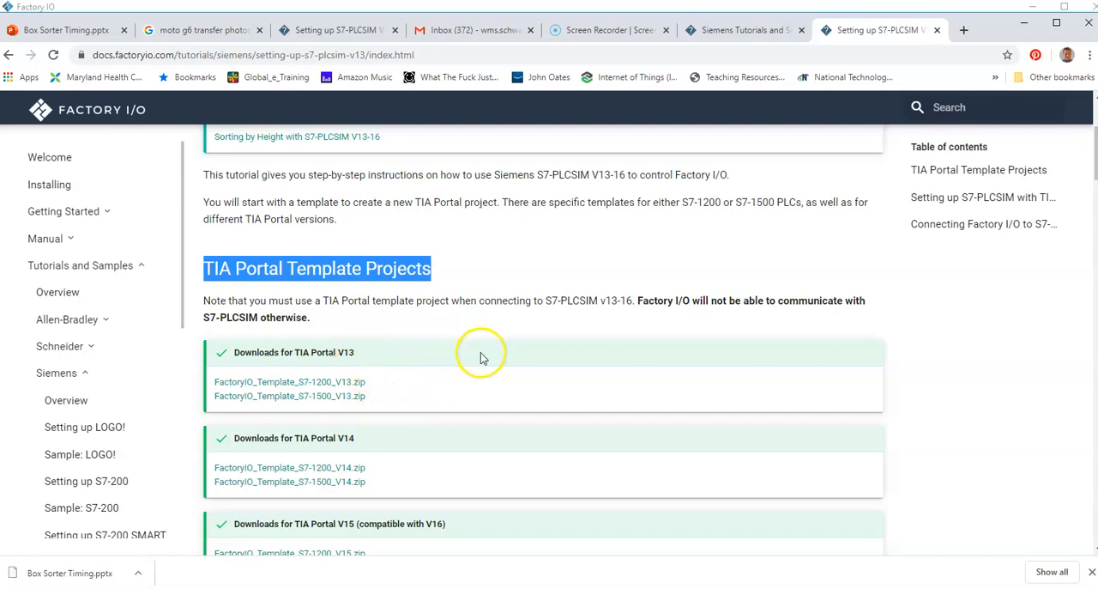
{"action": "scroll", "coordinate": [478, 355], "scroll_direction": "down", "scroll_amount": 1}
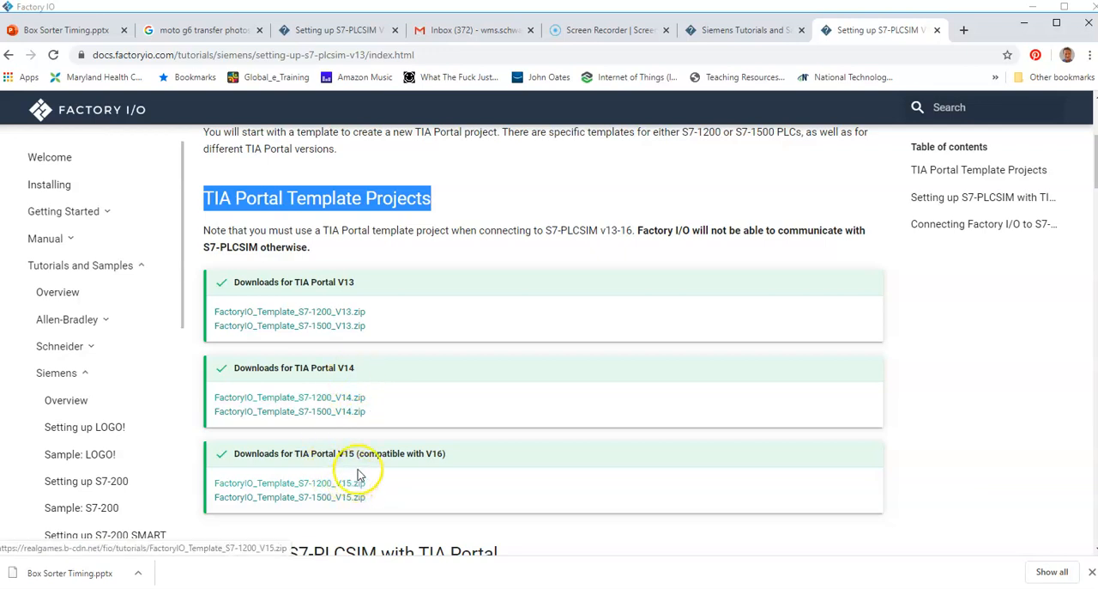
{"action": "scroll", "coordinate": [368, 459], "scroll_direction": "down", "scroll_amount": 1}
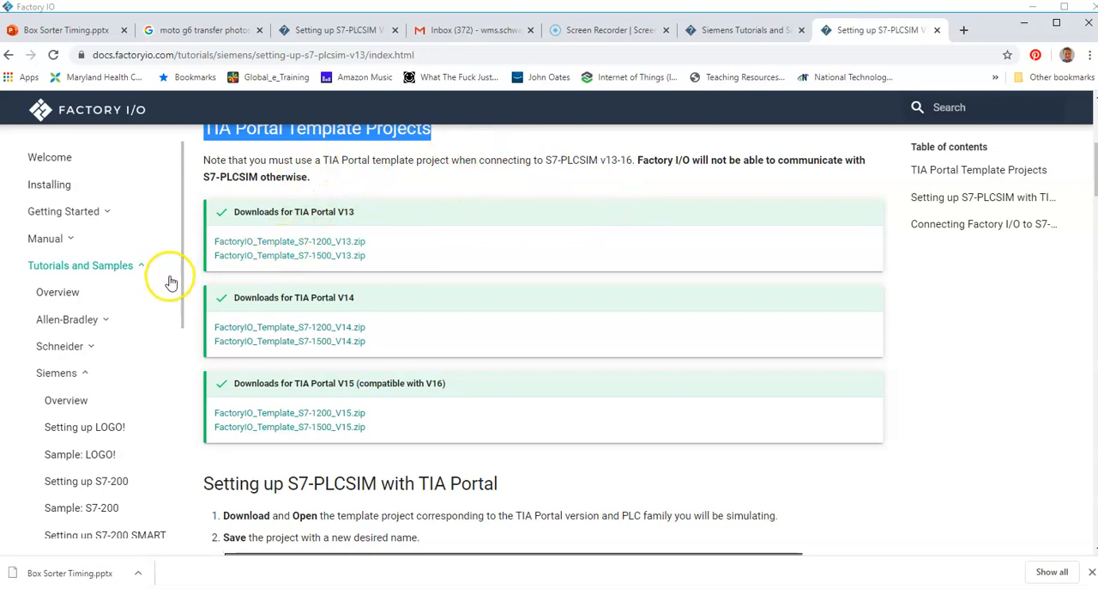
{"action": "scroll", "coordinate": [167, 280], "scroll_direction": "up", "scroll_amount": 2}
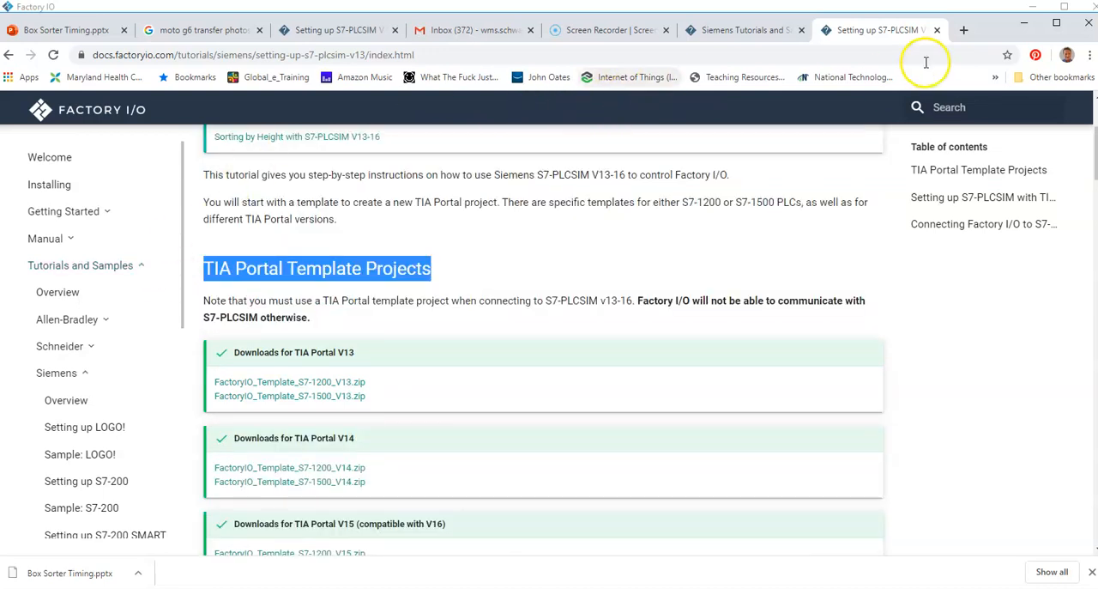
Step: Close both Siemens documentation pages and minimize the browser to return to Factory IO
{"action": "left_click", "coordinate": [939, 31]}
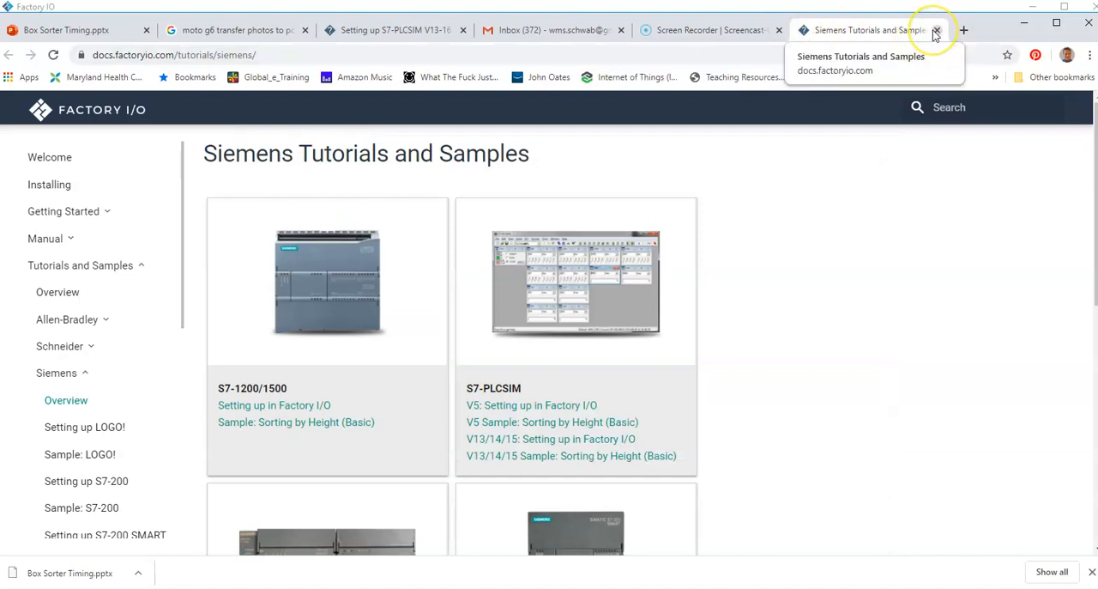
{"action": "left_click", "coordinate": [937, 30]}
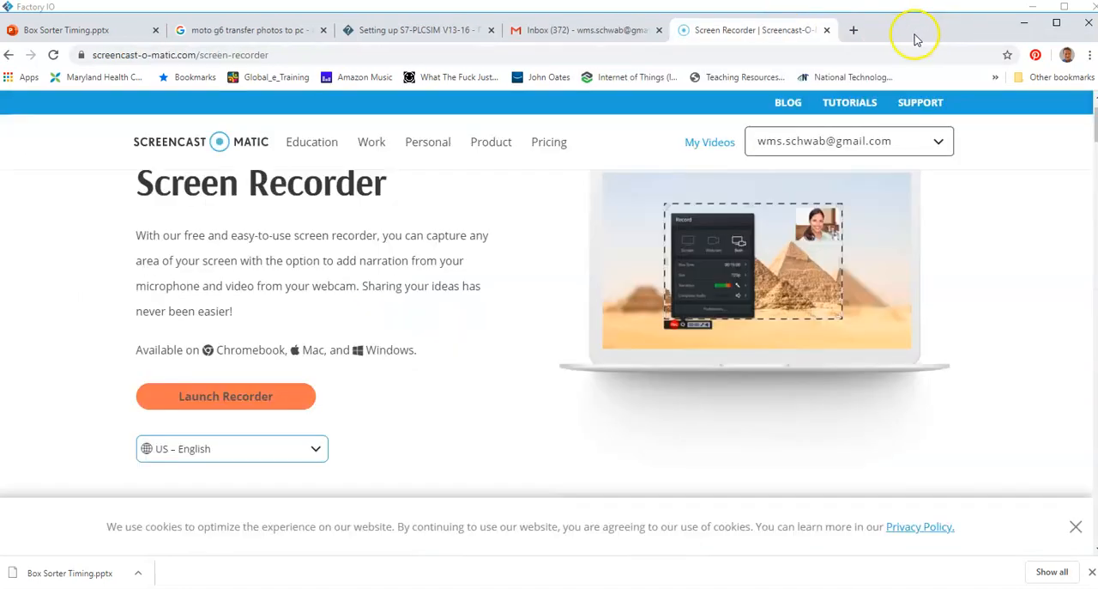
{"action": "left_click", "coordinate": [1025, 23]}
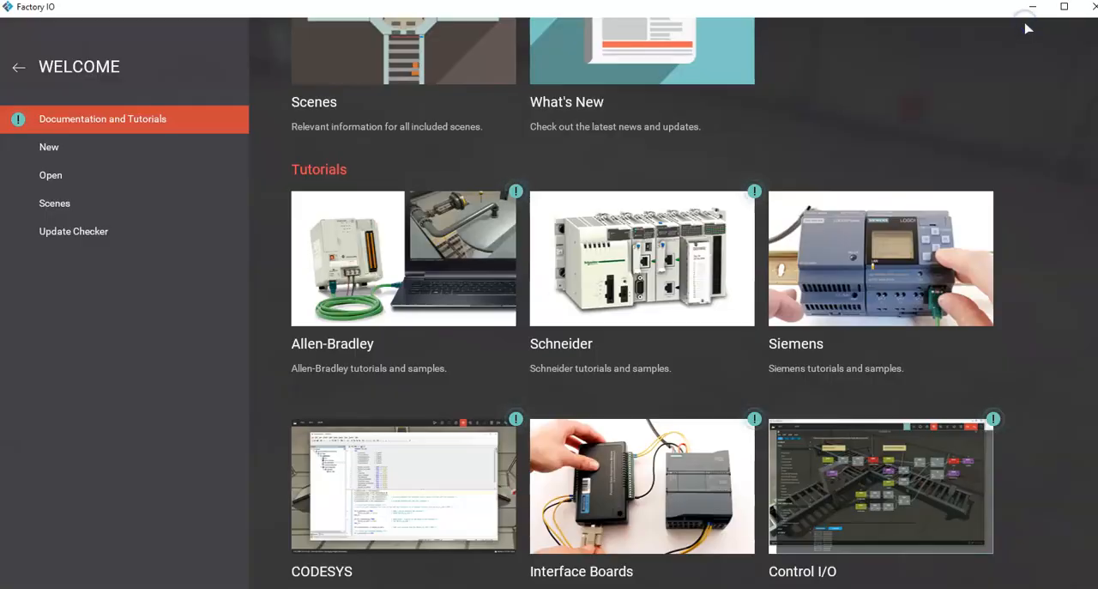
Step: Open the Sorting by Height (Basic) scene from the built-in scenes
{"action": "left_click", "coordinate": [19, 69]}
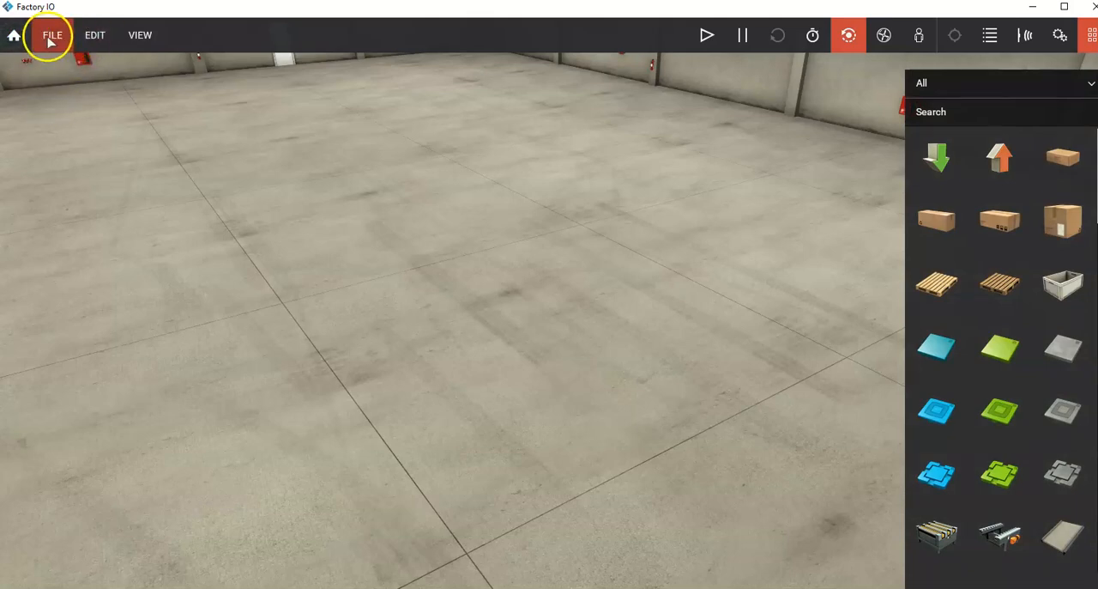
{"action": "left_click", "coordinate": [49, 39]}
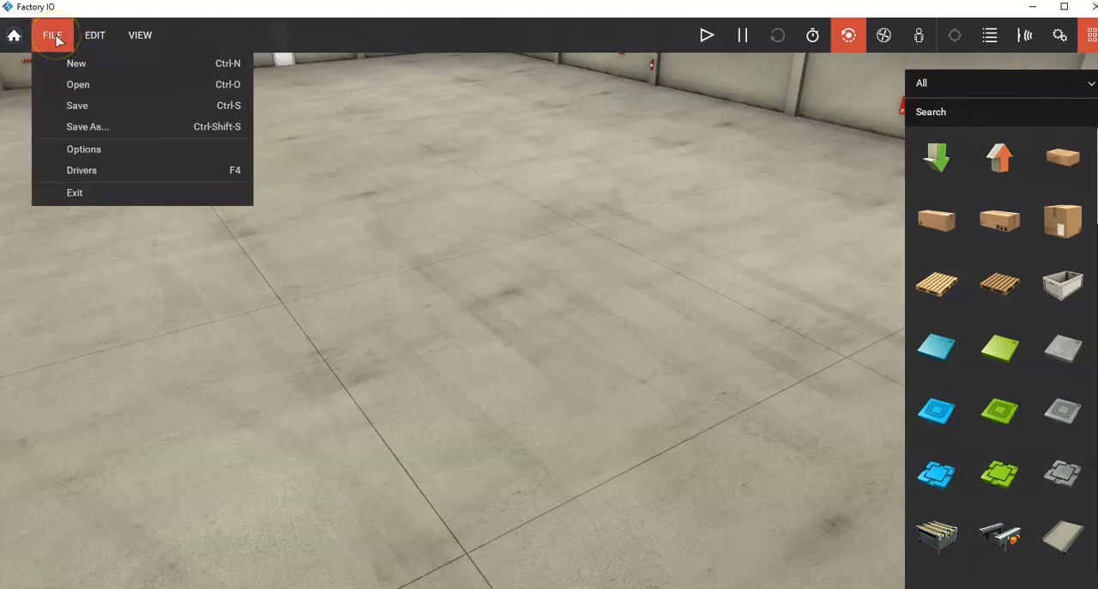
{"action": "left_click", "coordinate": [23, 34]}
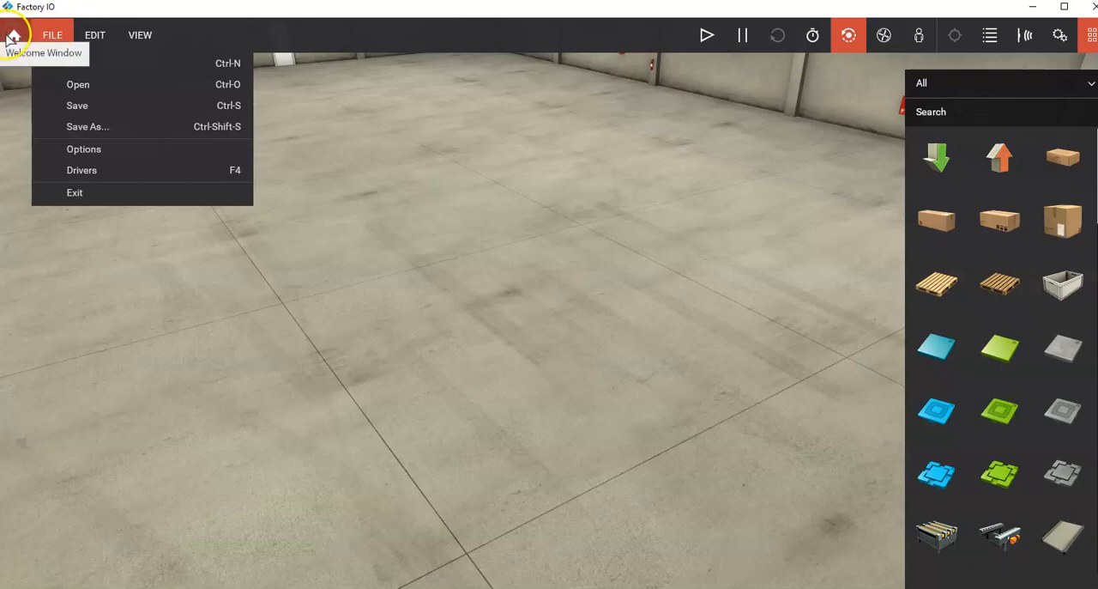
{"action": "left_click", "coordinate": [14, 36]}
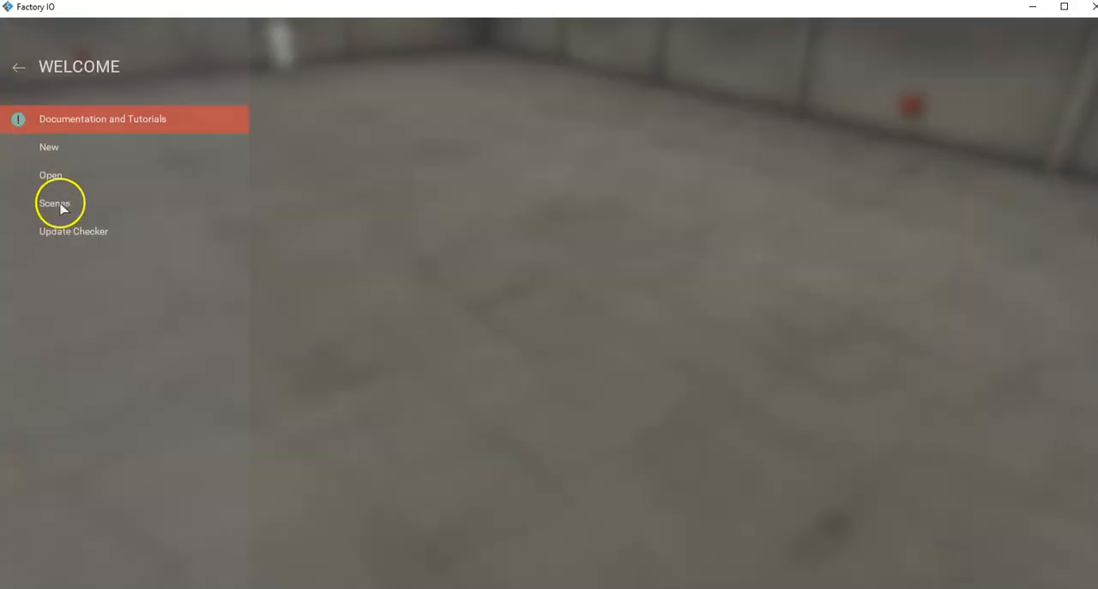
{"action": "scroll", "coordinate": [686, 375], "scroll_direction": "down", "scroll_amount": 3}
{"action": "scroll", "coordinate": [715, 375], "scroll_direction": "down", "scroll_amount": 1}
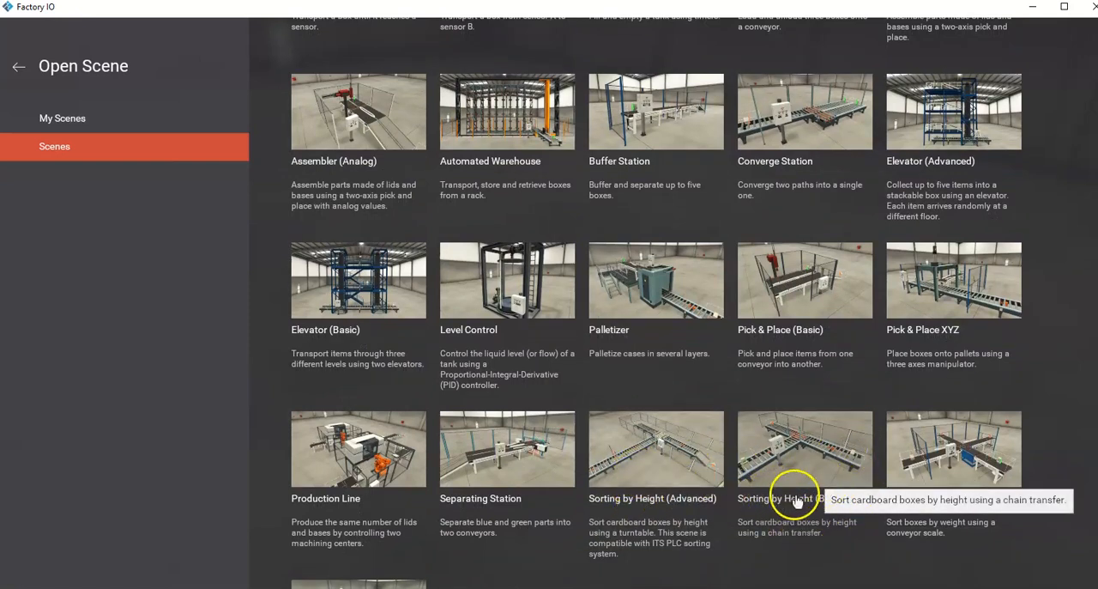
{"action": "left_click", "coordinate": [798, 503]}
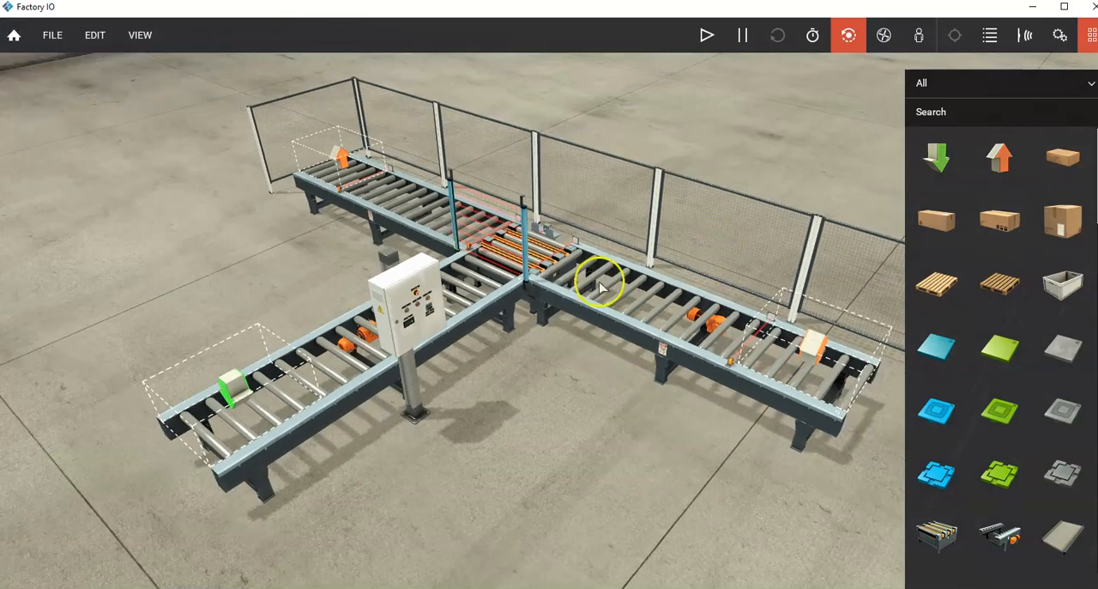
Step: Examine the sorting scene's conveyor layout and browse the available parts, from boxes and conveyors to sensors and operator controls
{"action": "right_click_drag", "start_coordinate": [230, 403], "coordinate": [249, 435]}
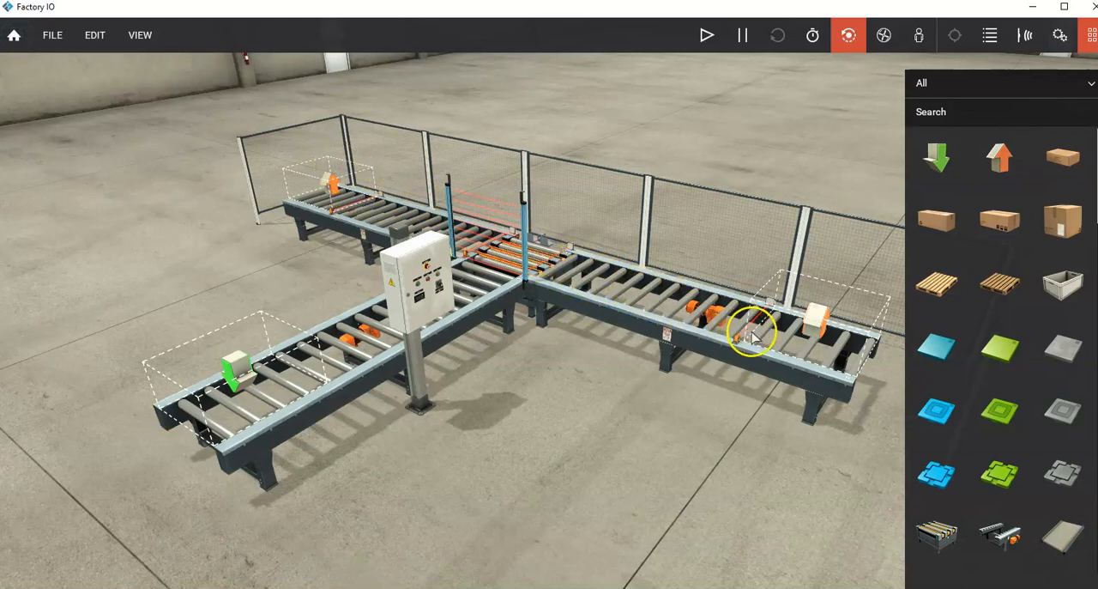
{"action": "right_click_drag", "start_coordinate": [766, 335], "coordinate": [623, 294]}
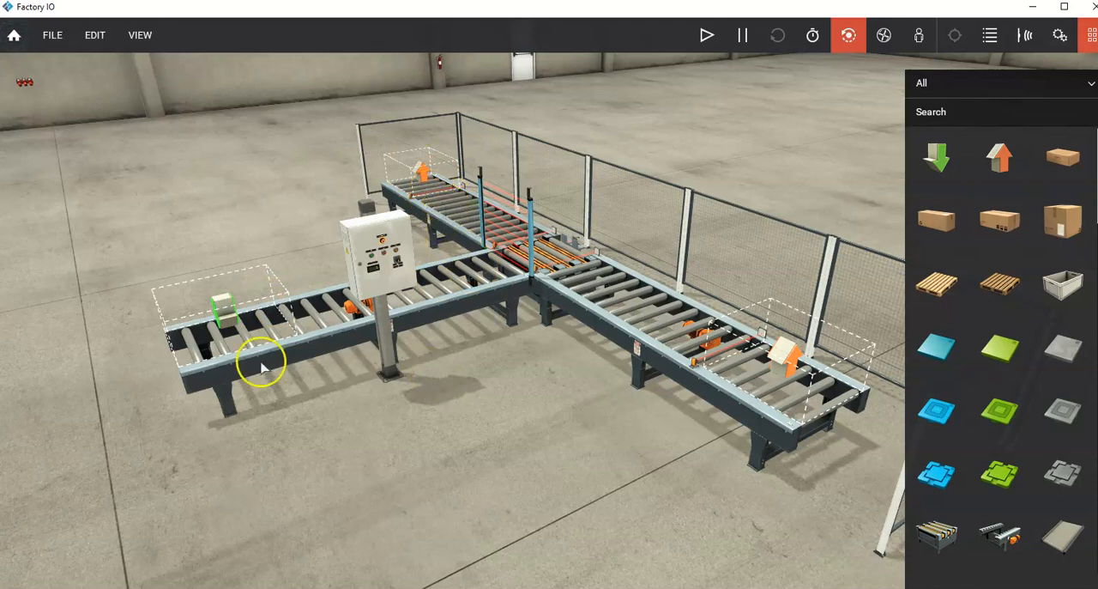
{"action": "left_click", "coordinate": [1059, 35]}
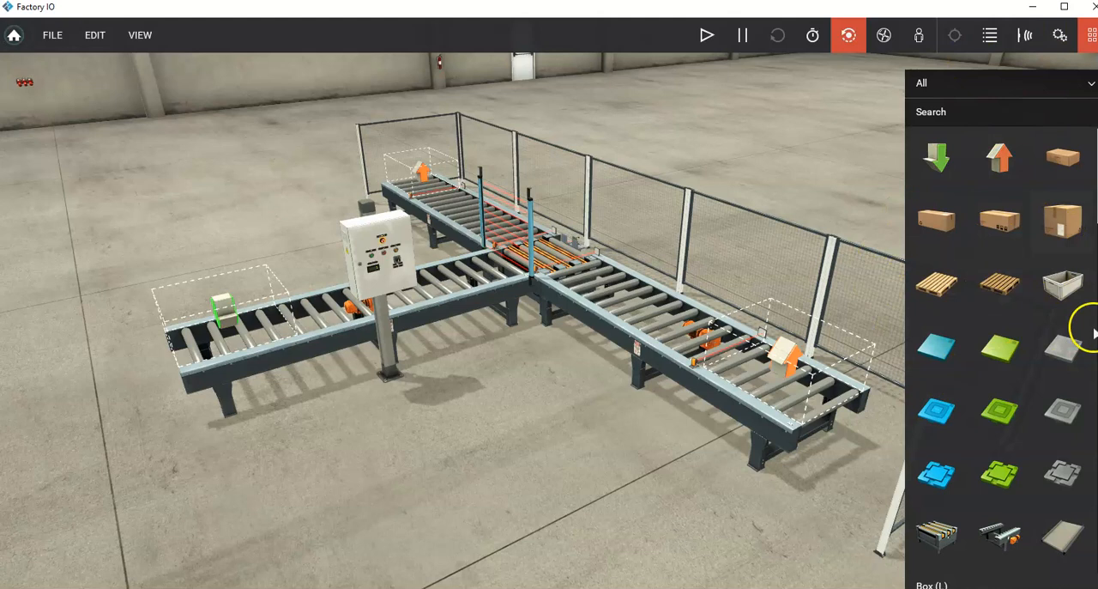
{"action": "scroll", "coordinate": [1041, 327], "scroll_direction": "down", "scroll_amount": 1}
{"action": "scroll", "coordinate": [1041, 327], "scroll_direction": "down", "scroll_amount": 5}
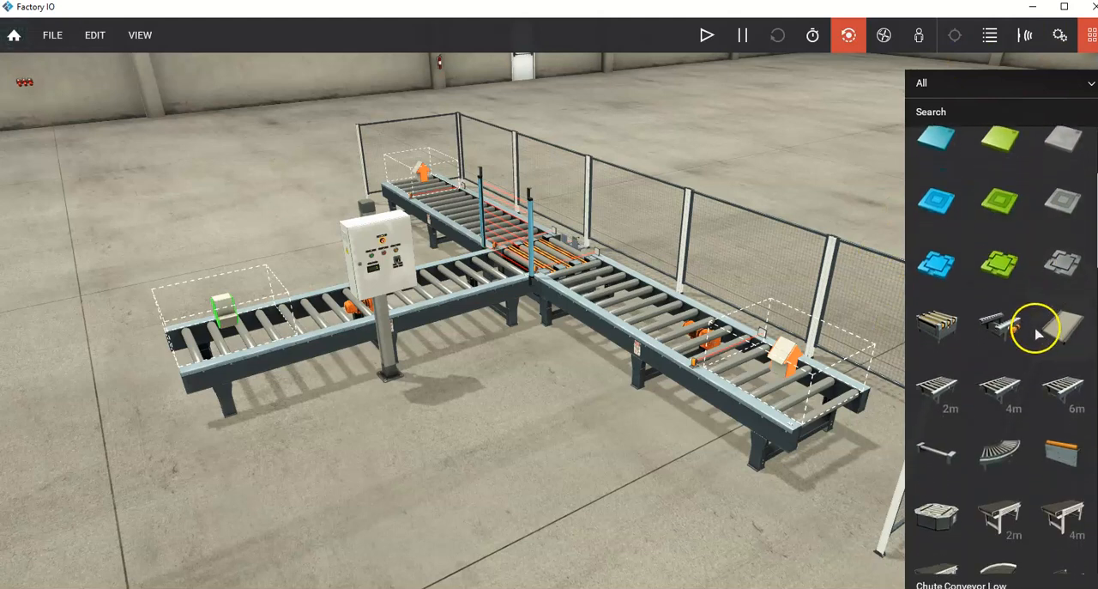
{"action": "scroll", "coordinate": [1036, 334], "scroll_direction": "down", "scroll_amount": 5}
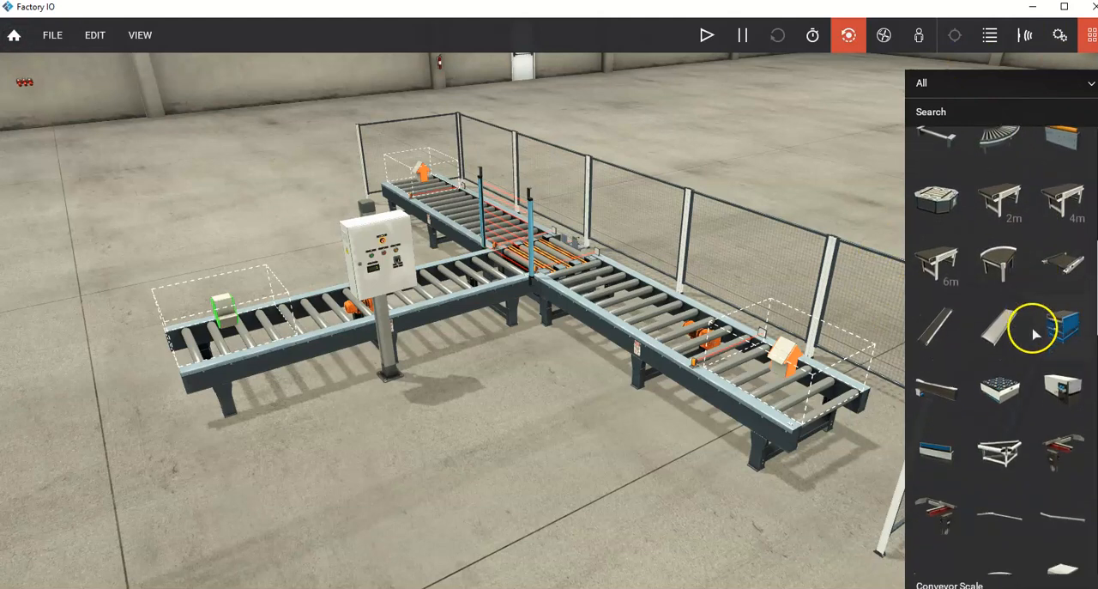
{"action": "scroll", "coordinate": [1040, 335], "scroll_direction": "down", "scroll_amount": 4}
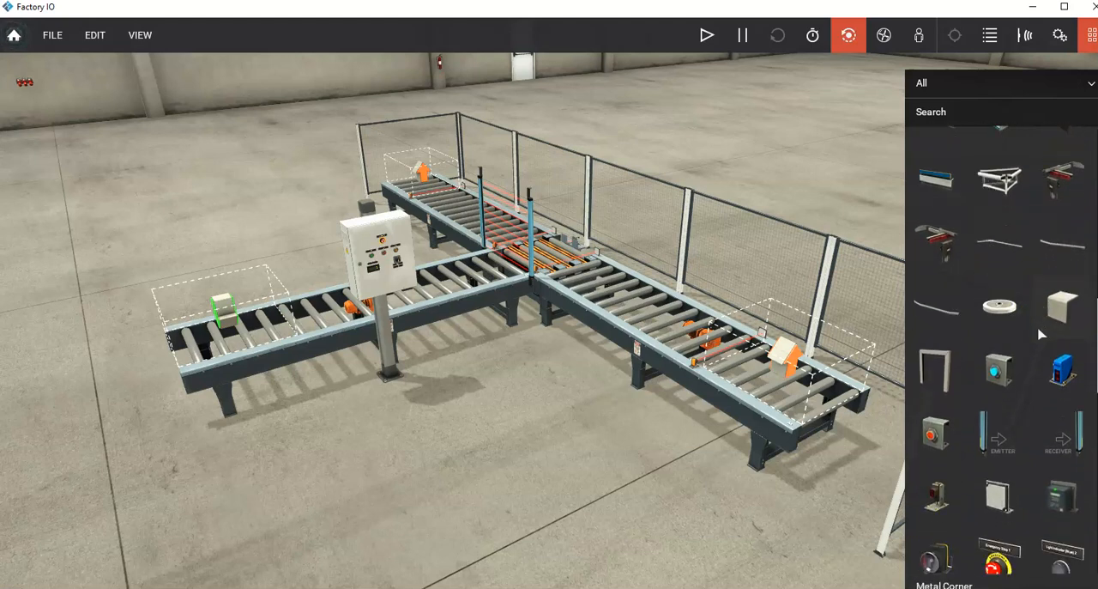
{"action": "scroll", "coordinate": [1041, 335], "scroll_direction": "down", "scroll_amount": 1}
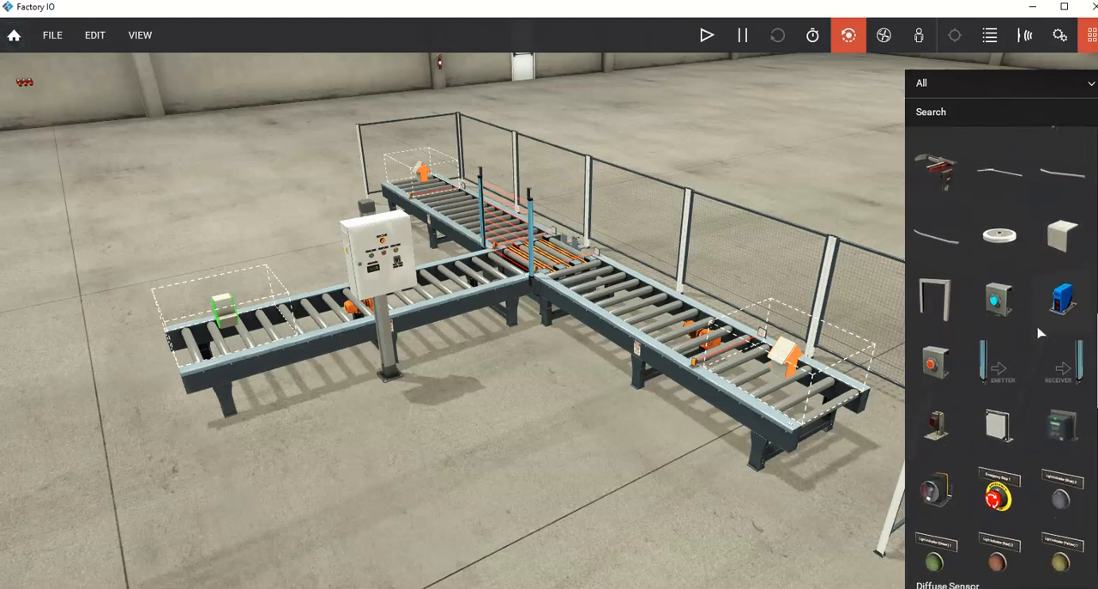
{"action": "scroll", "coordinate": [983, 372], "scroll_direction": "down", "scroll_amount": 1}
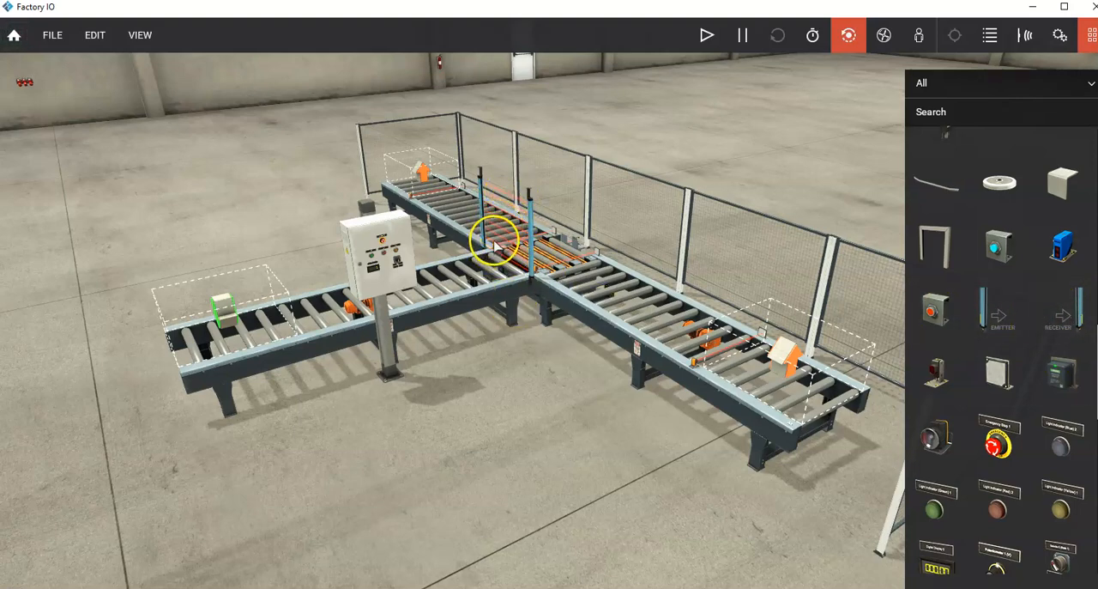
Step: Display the sensor tags in the scene and inspect those around the chain transfer and light array
{"action": "scroll", "coordinate": [495, 244], "scroll_direction": "up", "scroll_amount": 5}
{"action": "right_click_drag", "start_coordinate": [469, 204], "coordinate": [543, 190]}
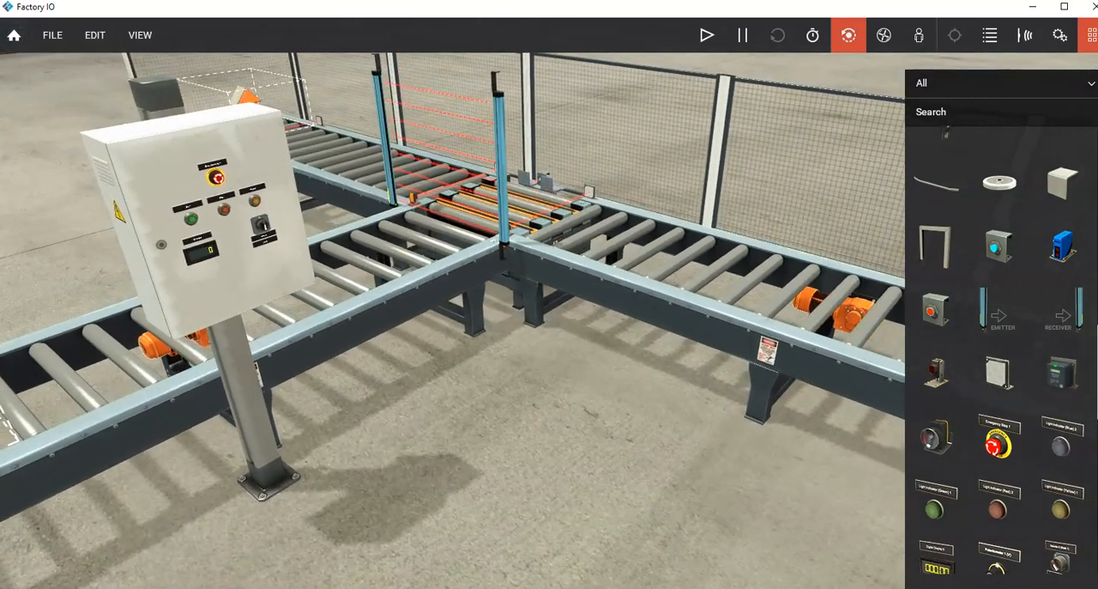
{"action": "left_click", "coordinate": [143, 38]}
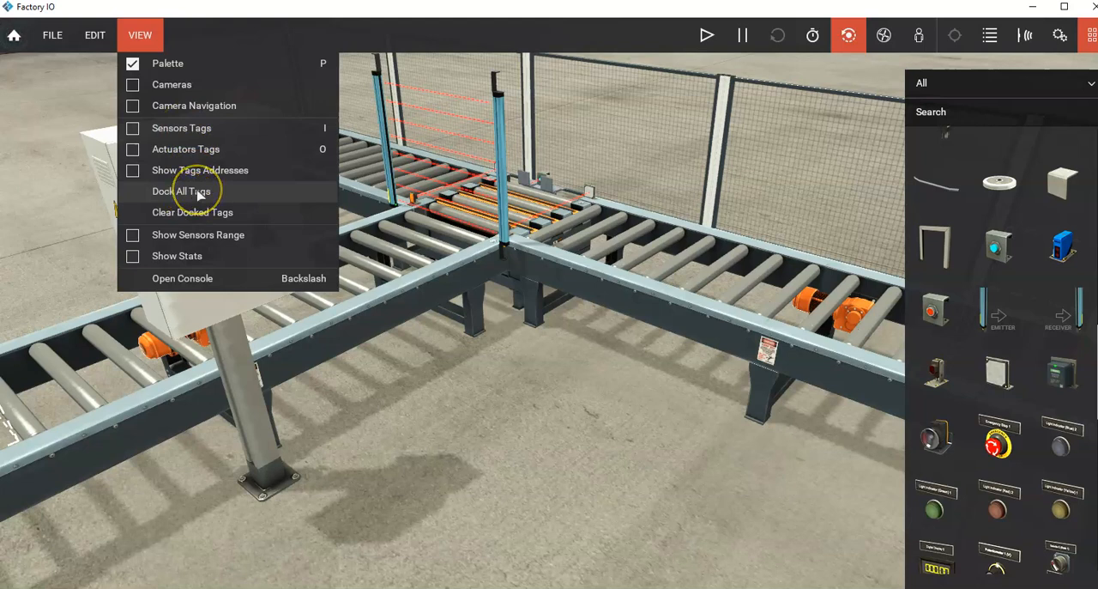
{"action": "left_click", "coordinate": [137, 129]}
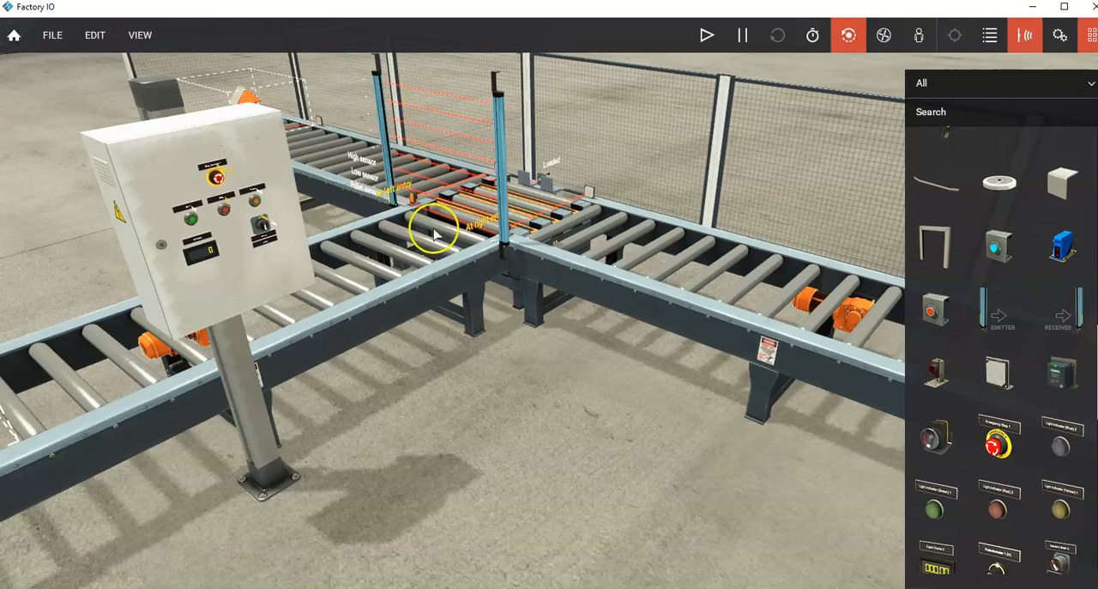
{"action": "scroll", "coordinate": [360, 197], "scroll_direction": "up", "scroll_amount": 3}
{"action": "mouse_move", "coordinate": [340, 215]}
{"action": "right_mouse_down"}
{"action": "mouse_move", "coordinate": [403, 197]}
{"action": "mouse_move", "coordinate": [369, 184]}
{"action": "right_mouse_up"}
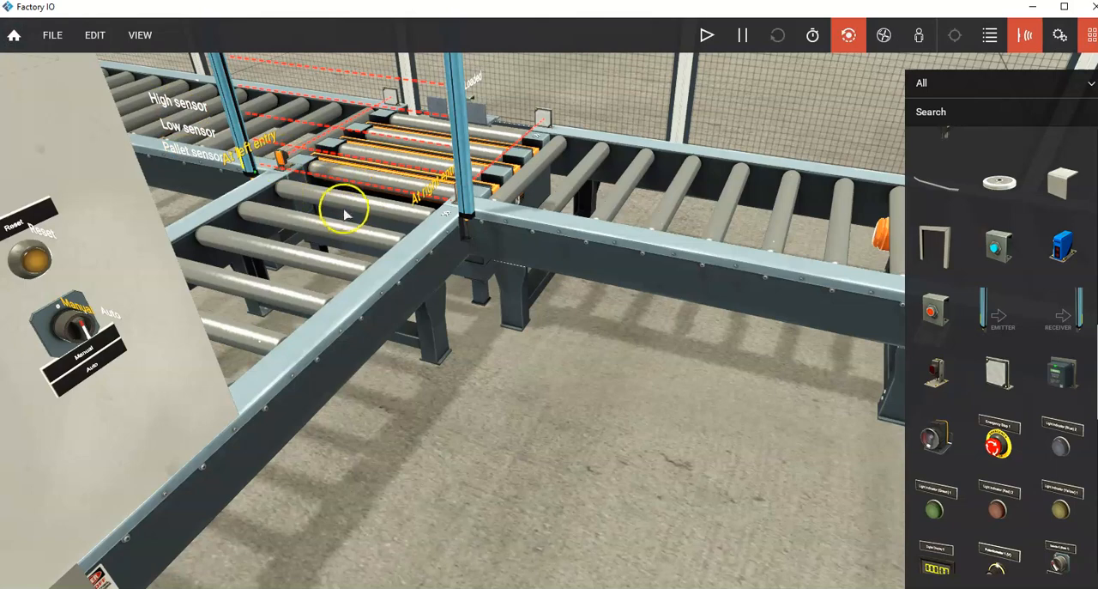
{"action": "scroll", "coordinate": [347, 210], "scroll_direction": "down", "scroll_amount": 3}
{"action": "scroll", "coordinate": [348, 210], "scroll_direction": "up", "scroll_amount": 5}
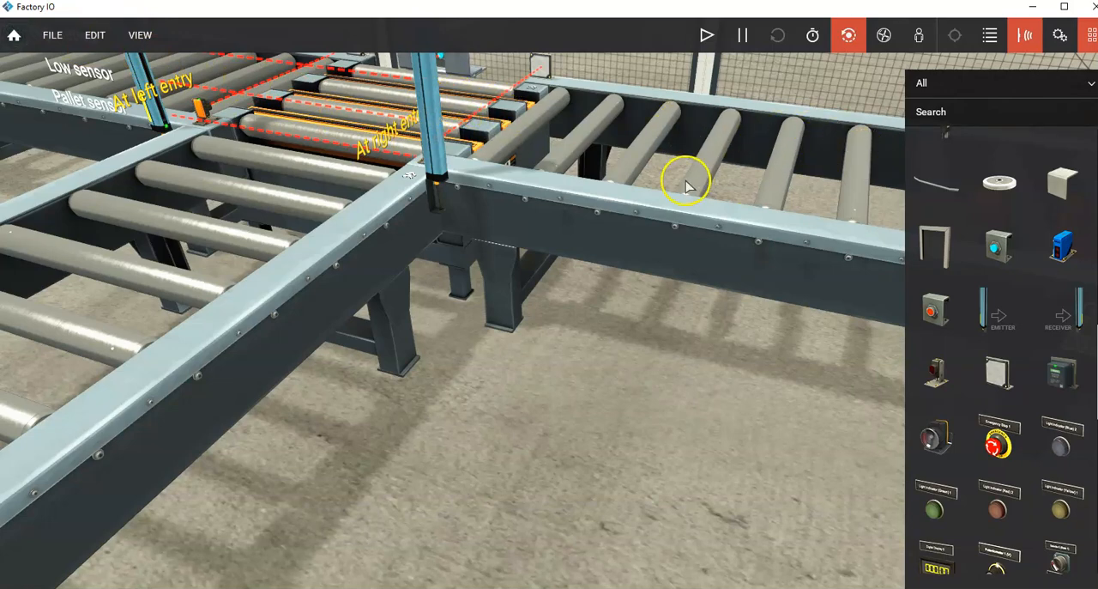
Step: Dock all tags of the sorting scene and look through the list of sensors and actuators
{"action": "scroll", "coordinate": [685, 189], "scroll_direction": "down", "scroll_amount": 5}
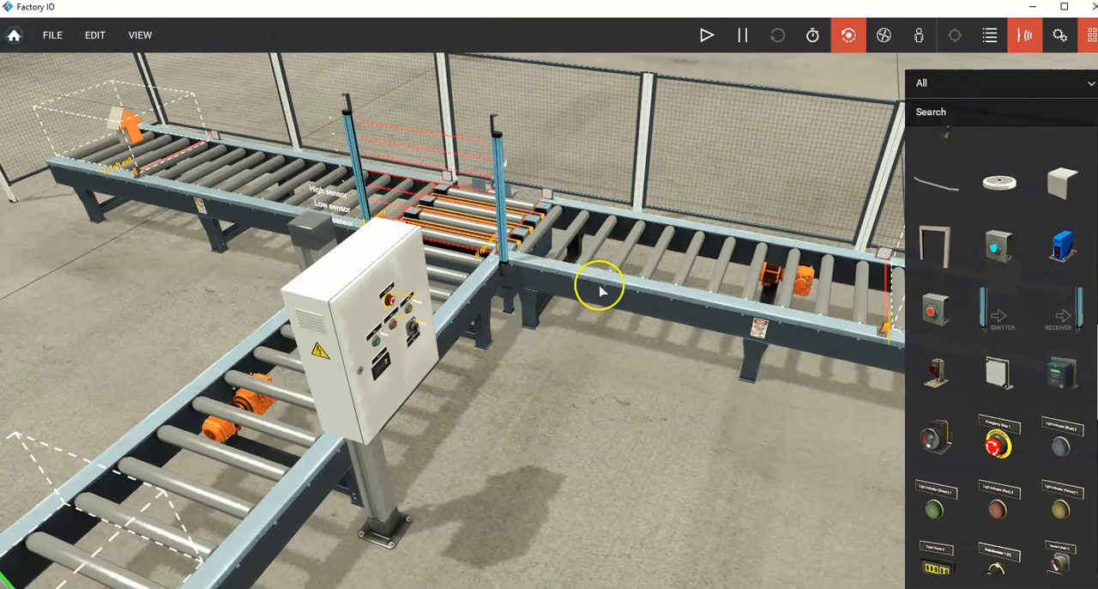
{"action": "scroll", "coordinate": [602, 291], "scroll_direction": "down", "scroll_amount": 2}
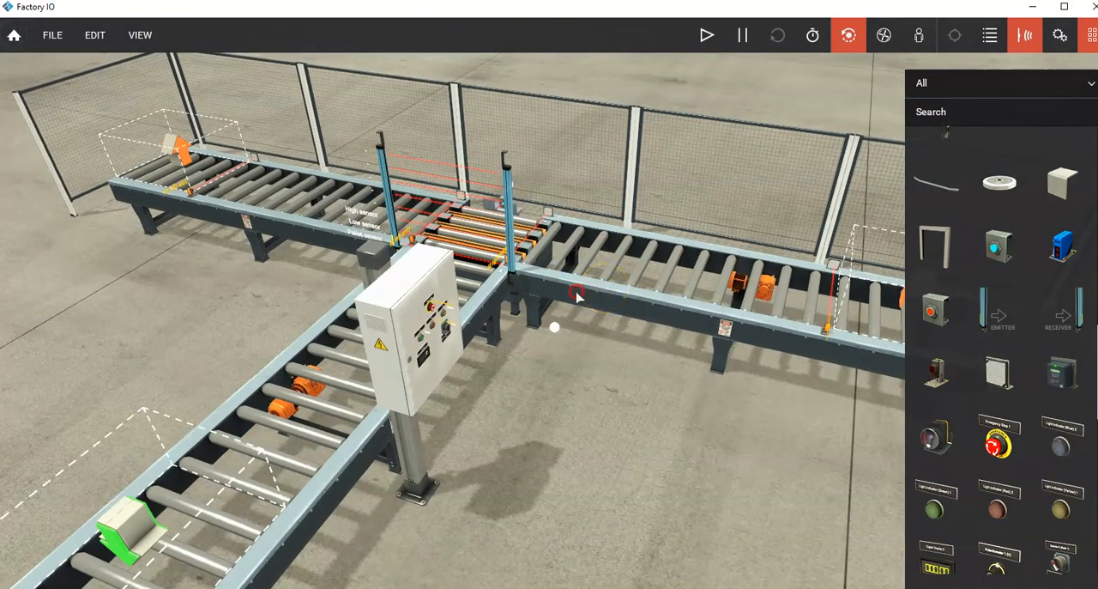
{"action": "right_click_drag", "start_coordinate": [578, 294], "coordinate": [539, 305]}
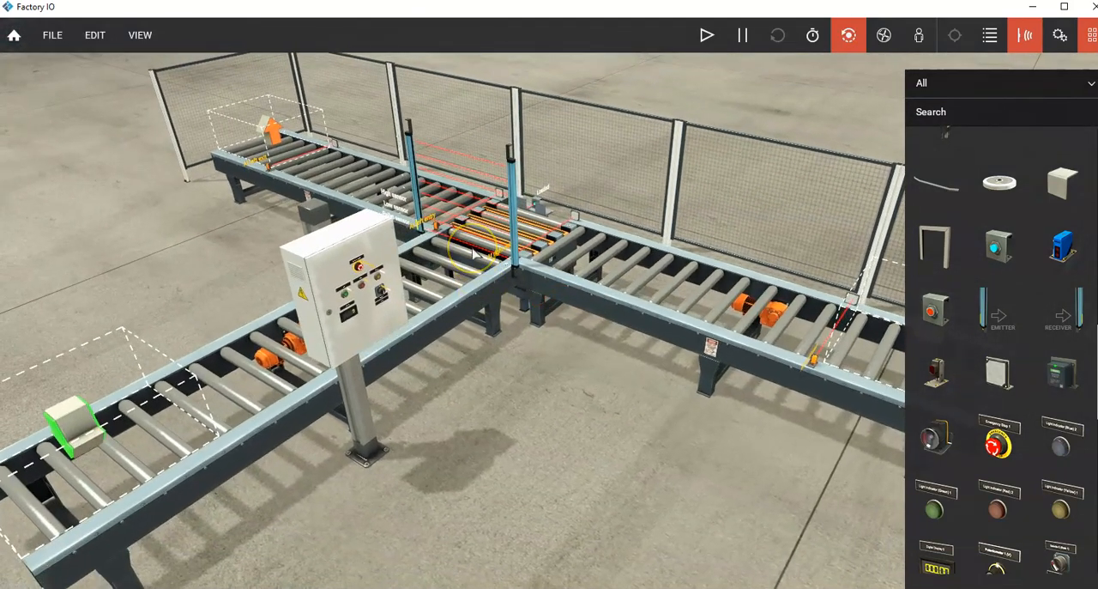
{"action": "left_click", "coordinate": [140, 35]}
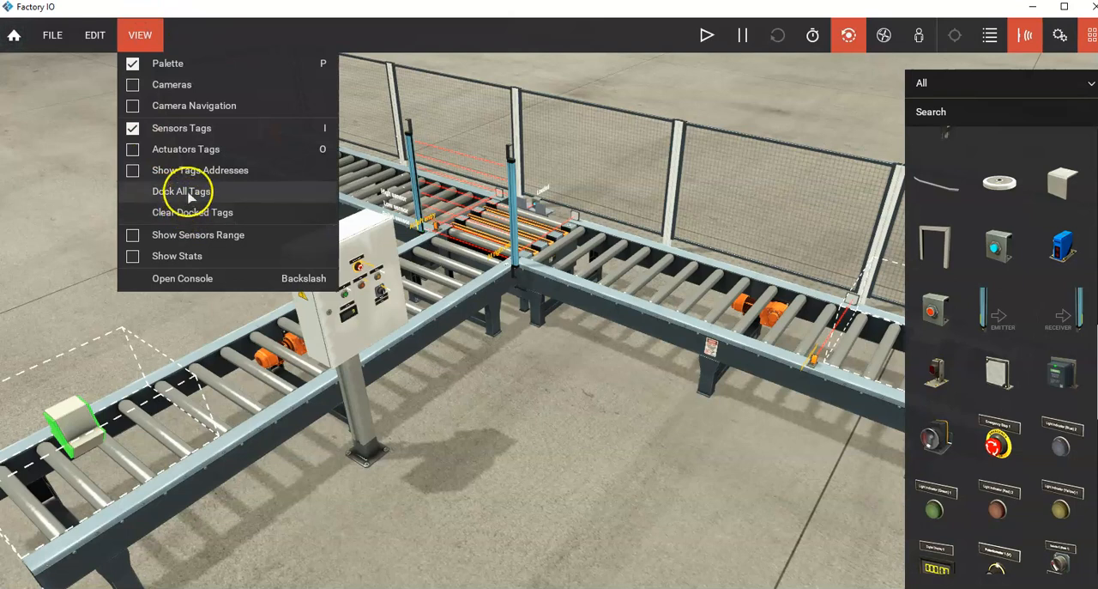
{"action": "left_click", "coordinate": [190, 190]}
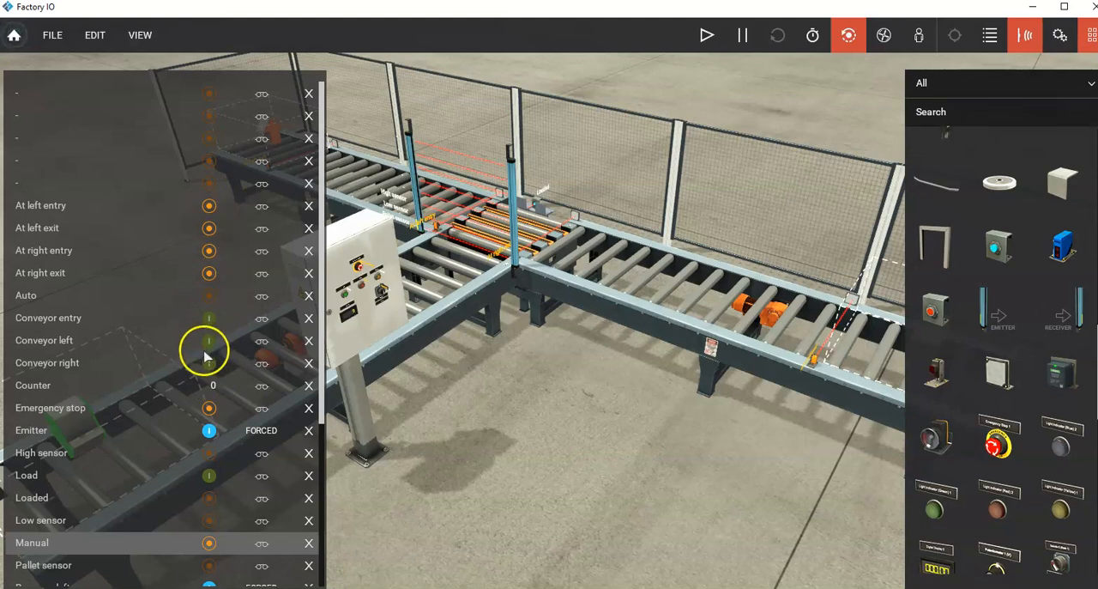
{"action": "scroll", "coordinate": [209, 356], "scroll_direction": "down", "scroll_amount": 1}
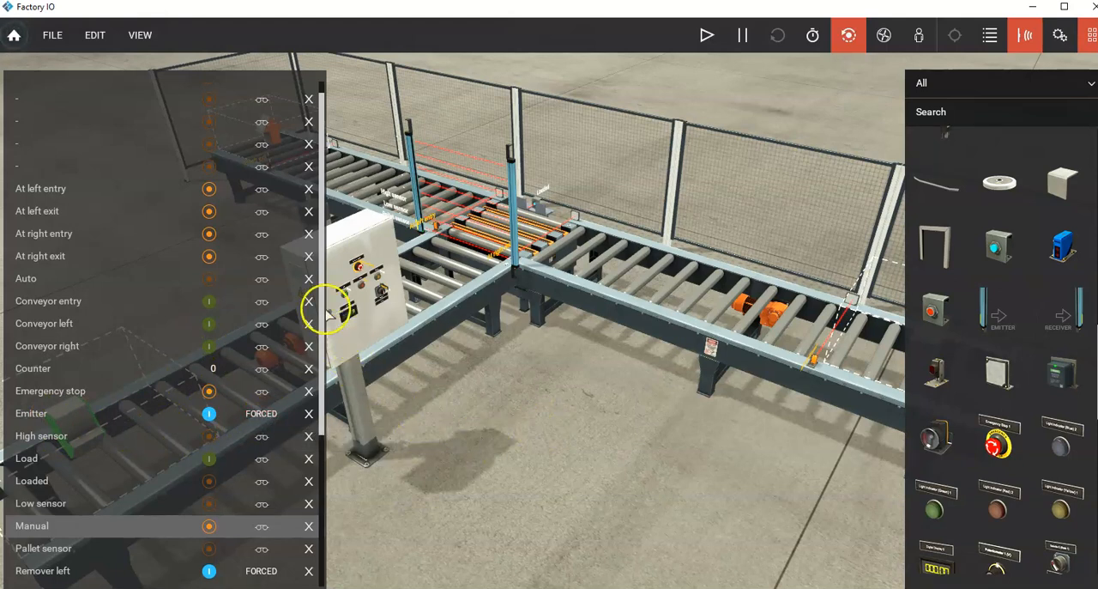
{"action": "left_click_drag", "start_coordinate": [314, 299], "coordinate": [318, 453]}
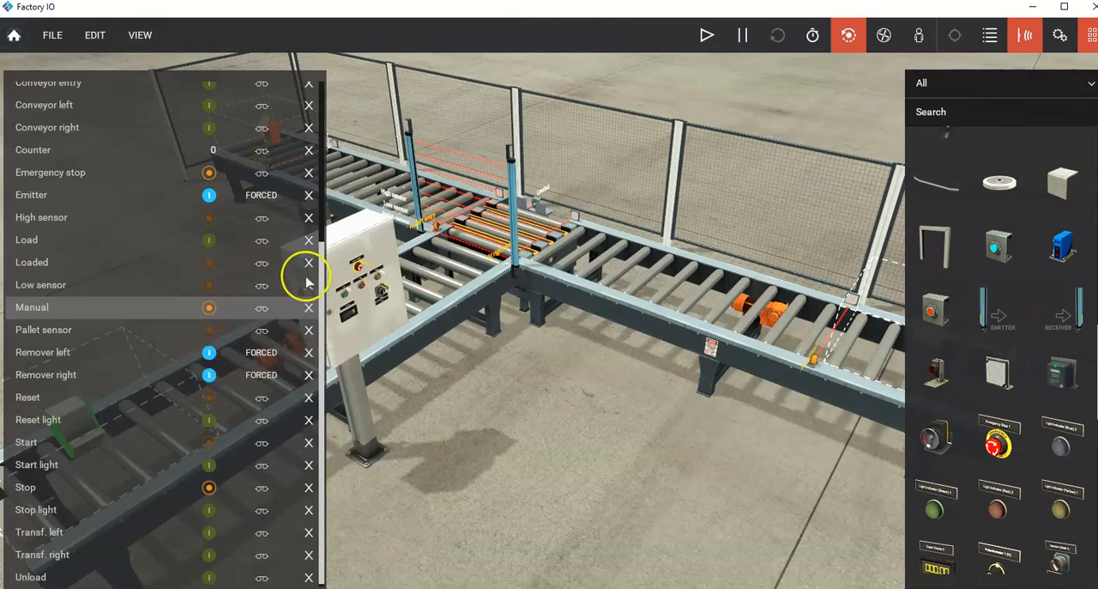
Step: Release the forced value of the Emitter tag
{"action": "left_click", "coordinate": [260, 197]}
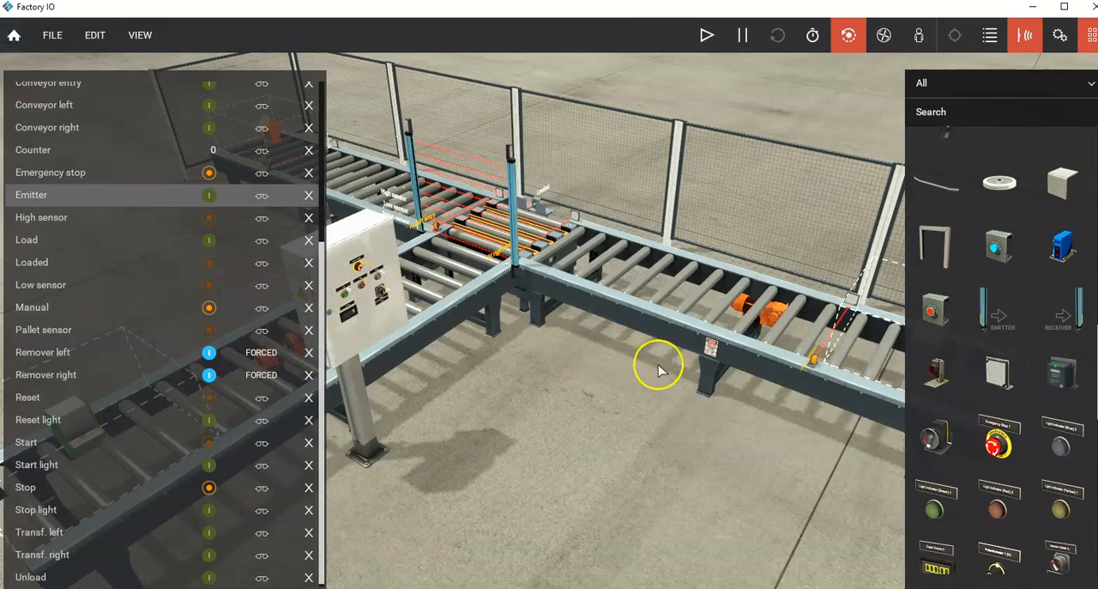
{"action": "scroll", "coordinate": [659, 371], "scroll_direction": "down", "scroll_amount": 5}
{"action": "right_click_drag", "start_coordinate": [770, 363], "coordinate": [714, 369]}
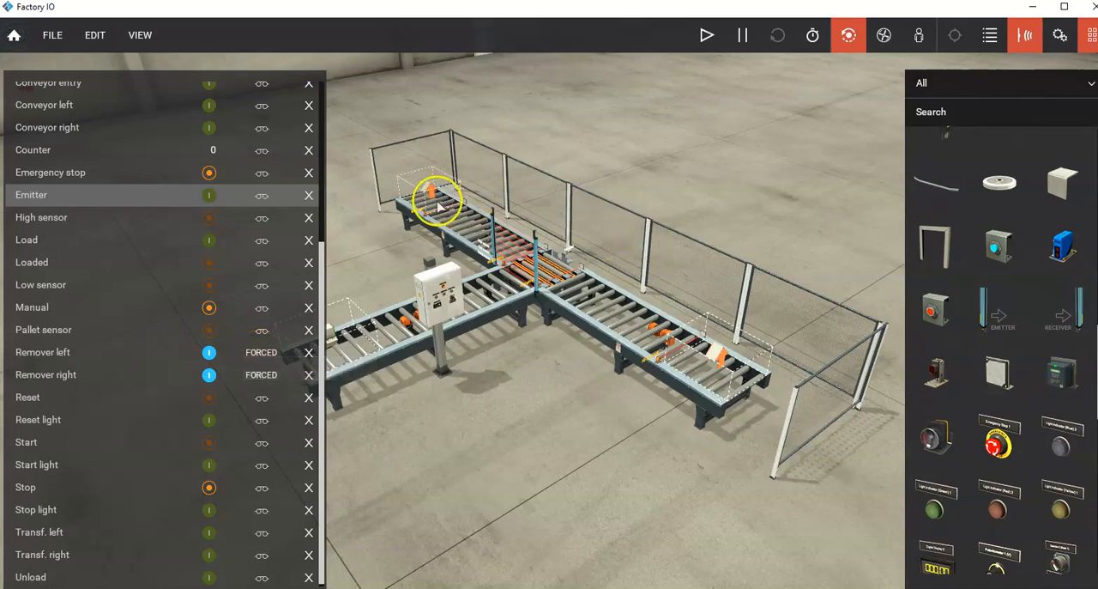
Step: Release the forced values of Remover left and Remover right and force both tags on again
{"action": "left_click", "coordinate": [261, 353]}
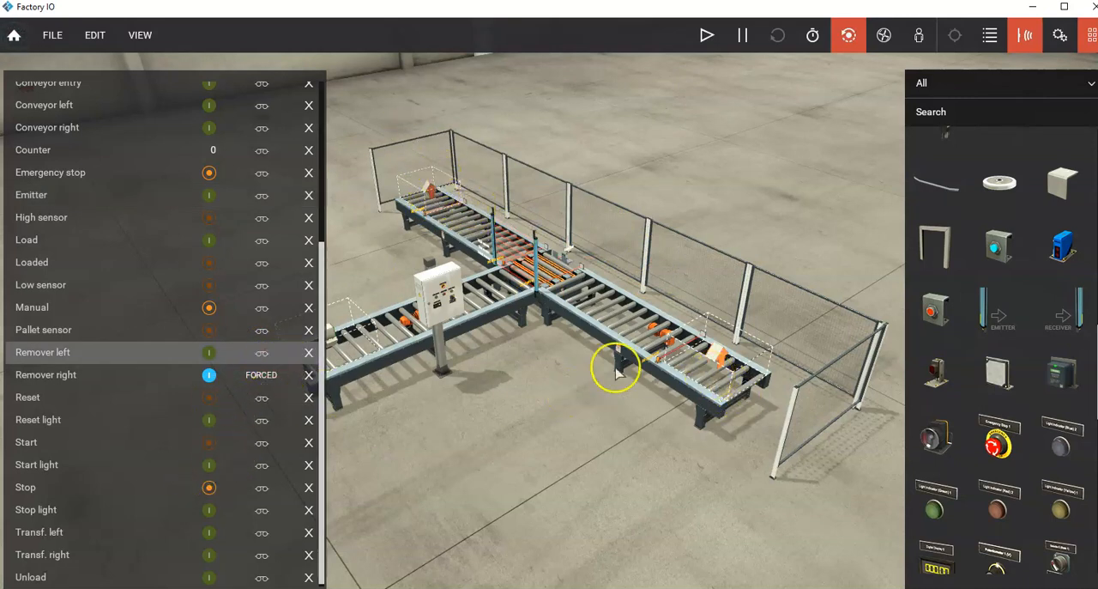
{"action": "left_click", "coordinate": [263, 378]}
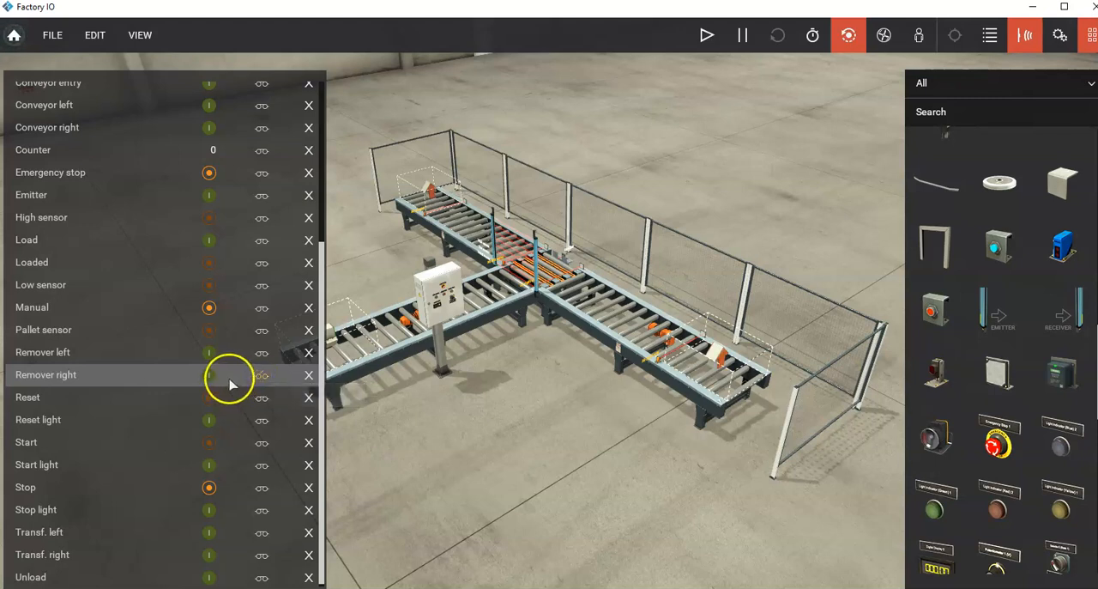
{"action": "left_click", "coordinate": [262, 379]}
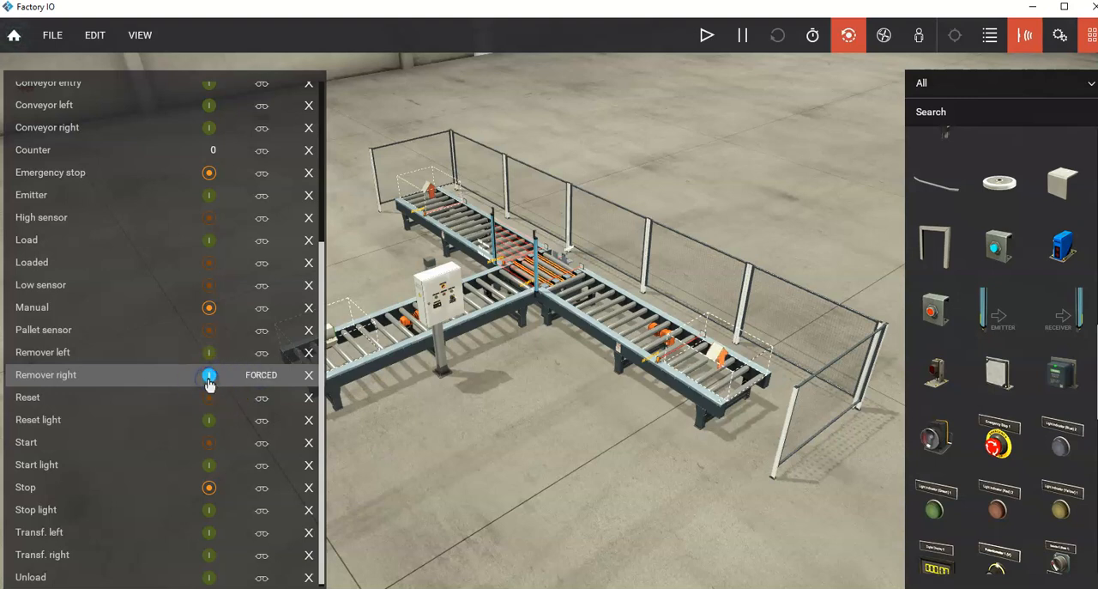
{"action": "left_click", "coordinate": [209, 351]}
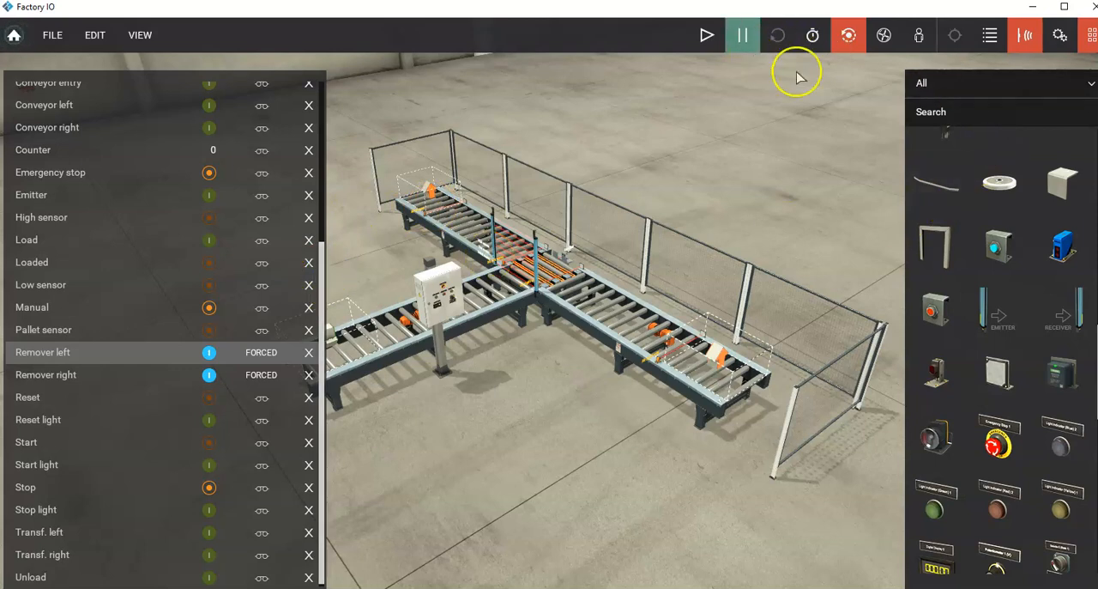
Step: Hide the parts palette and start the simulation at 1x speed
{"action": "left_click", "coordinate": [1088, 37]}
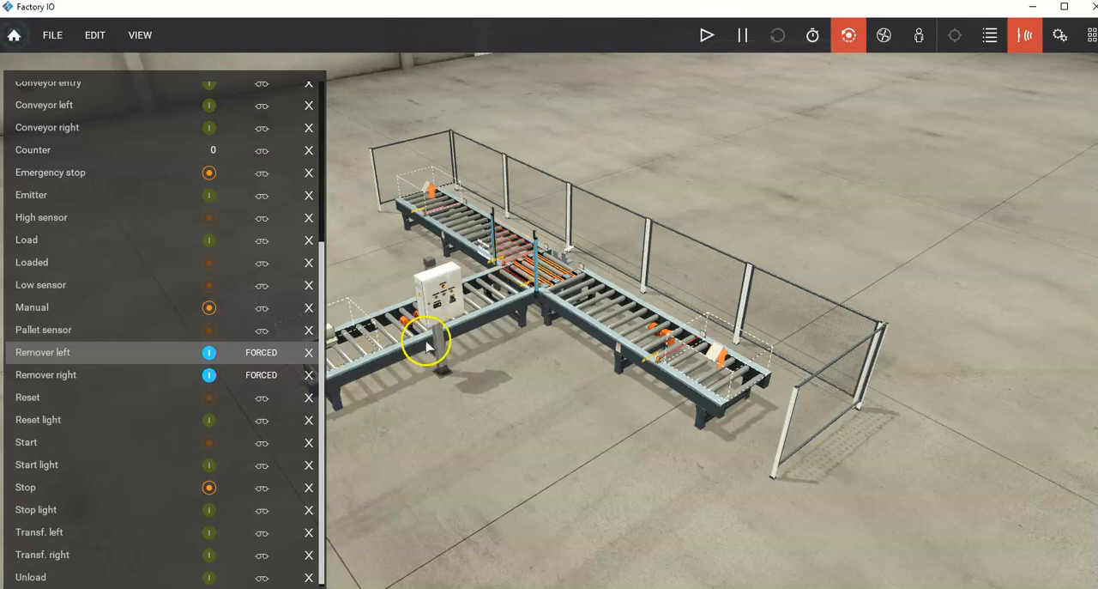
{"action": "scroll", "coordinate": [415, 351], "scroll_direction": "down", "scroll_amount": 2}
{"action": "right_click_drag", "start_coordinate": [502, 281], "coordinate": [474, 296]}
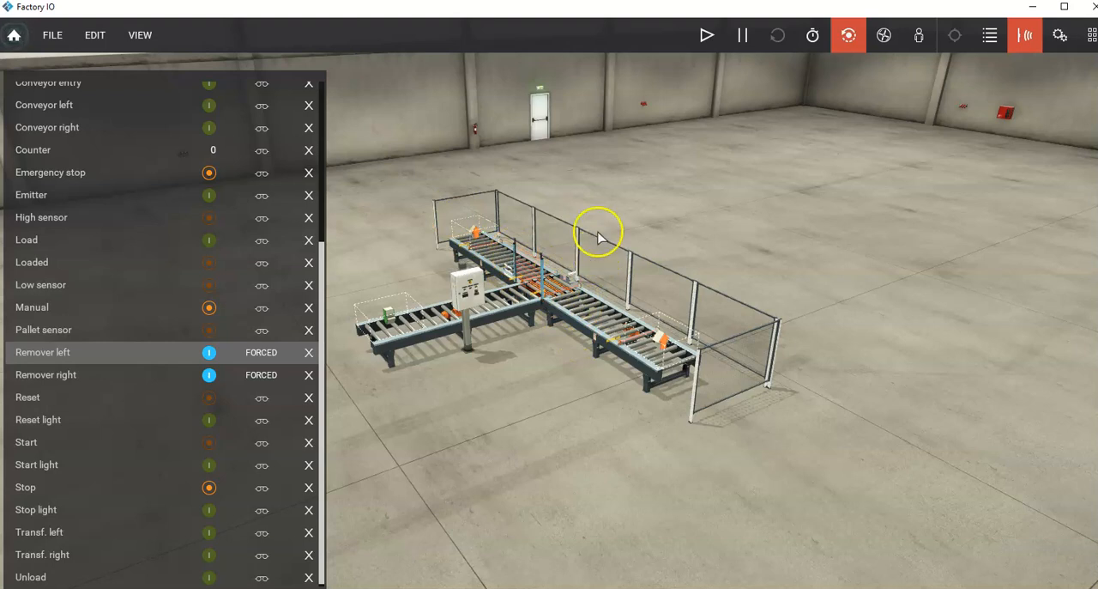
{"action": "left_click", "coordinate": [709, 36]}
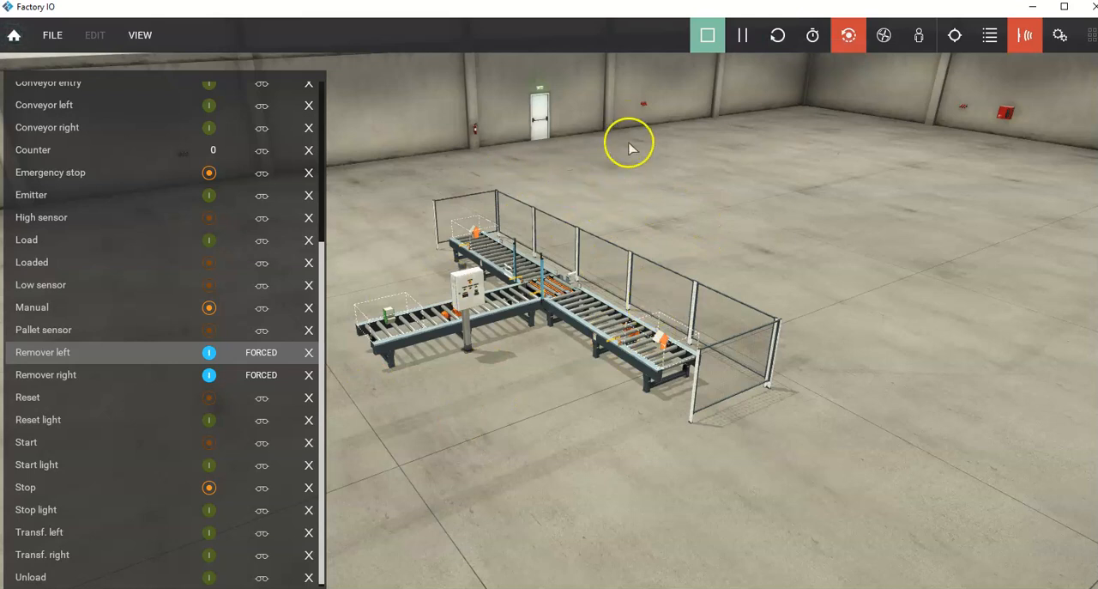
{"action": "left_click", "coordinate": [813, 41]}
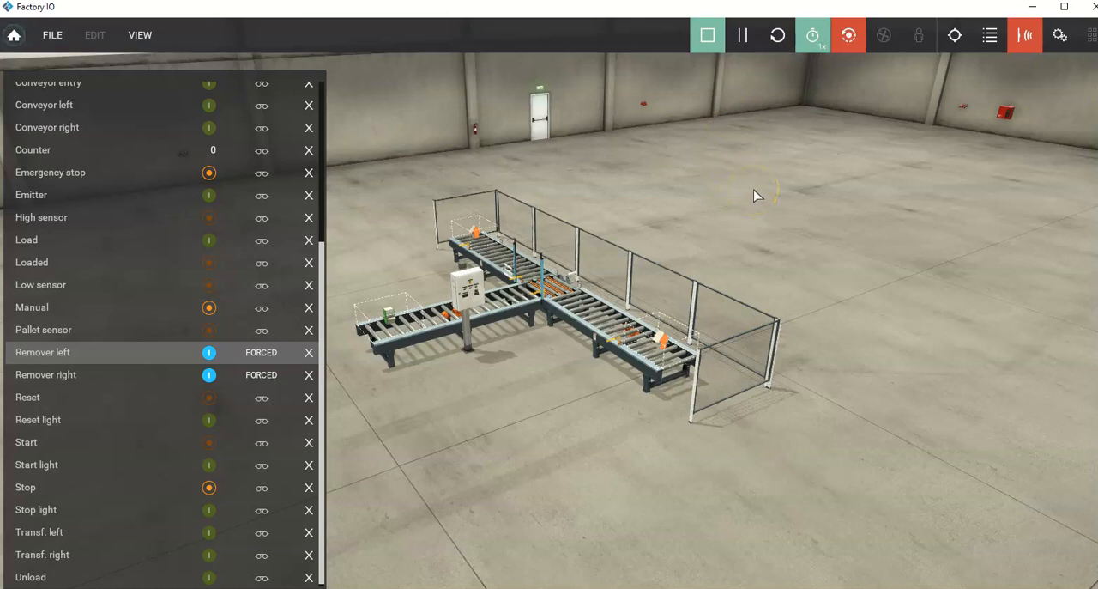
{"action": "mouse_move", "coordinate": [812, 43]}
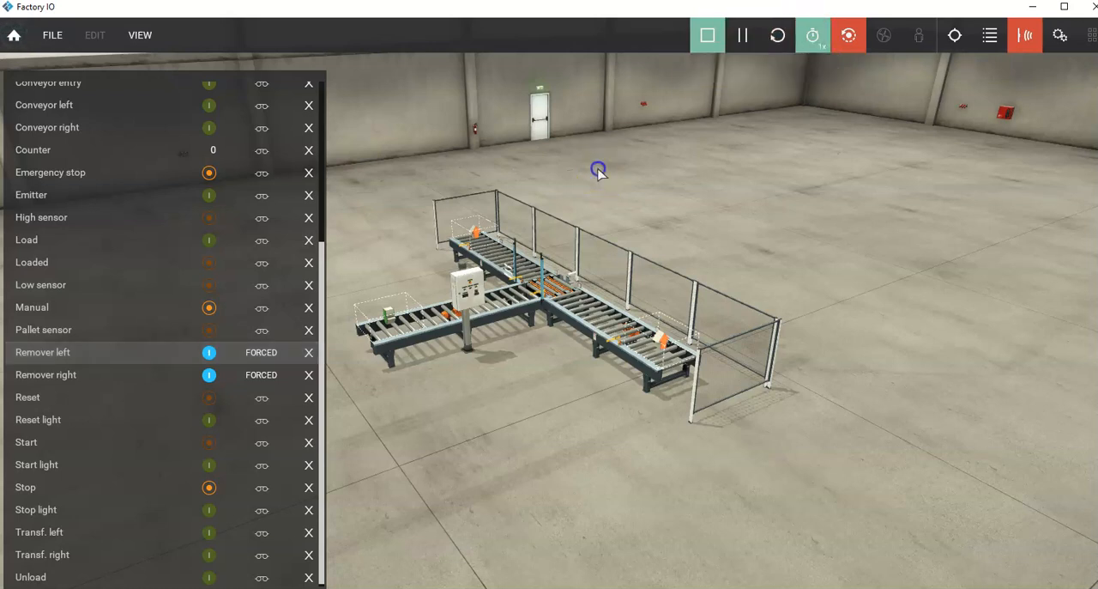
Step: Force the Emitter tag on so that a pallet with a box is placed on the entry conveyor
{"action": "scroll", "coordinate": [502, 223], "scroll_direction": "up", "scroll_amount": 5}
{"action": "scroll", "coordinate": [485, 227], "scroll_direction": "down", "scroll_amount": 4}
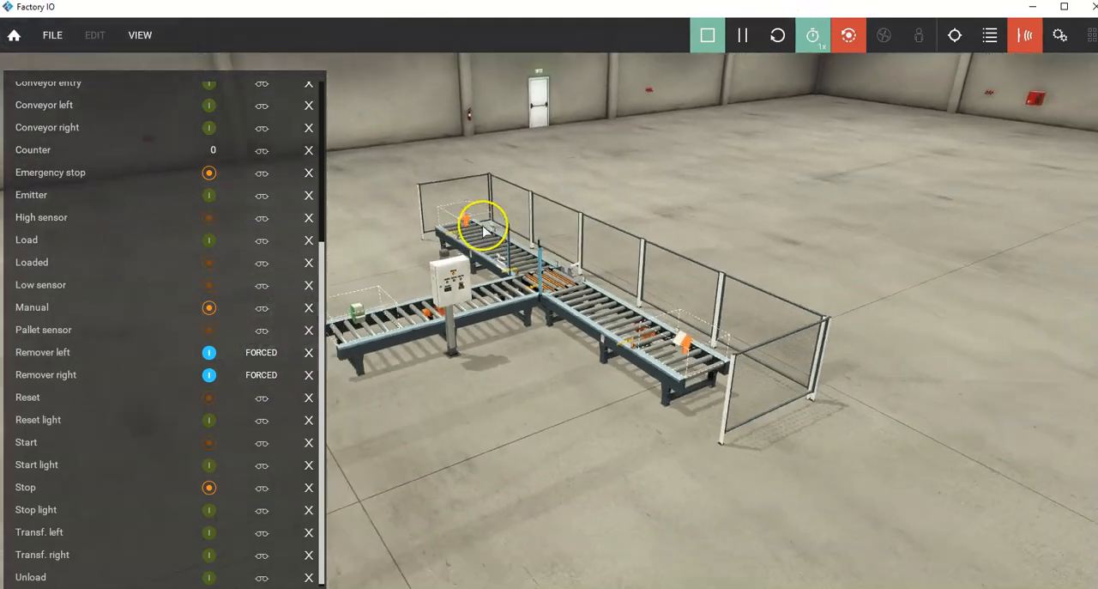
{"action": "left_click", "coordinate": [469, 230]}
{"action": "mouse_move", "coordinate": [469, 233]}
{"action": "right_mouse_down"}
{"action": "mouse_move", "coordinate": [443, 218]}
{"action": "mouse_move", "coordinate": [554, 238]}
{"action": "mouse_move", "coordinate": [614, 212]}
{"action": "mouse_move", "coordinate": [620, 225]}
{"action": "mouse_move", "coordinate": [589, 246]}
{"action": "mouse_move", "coordinate": [455, 246]}
{"action": "right_mouse_up"}
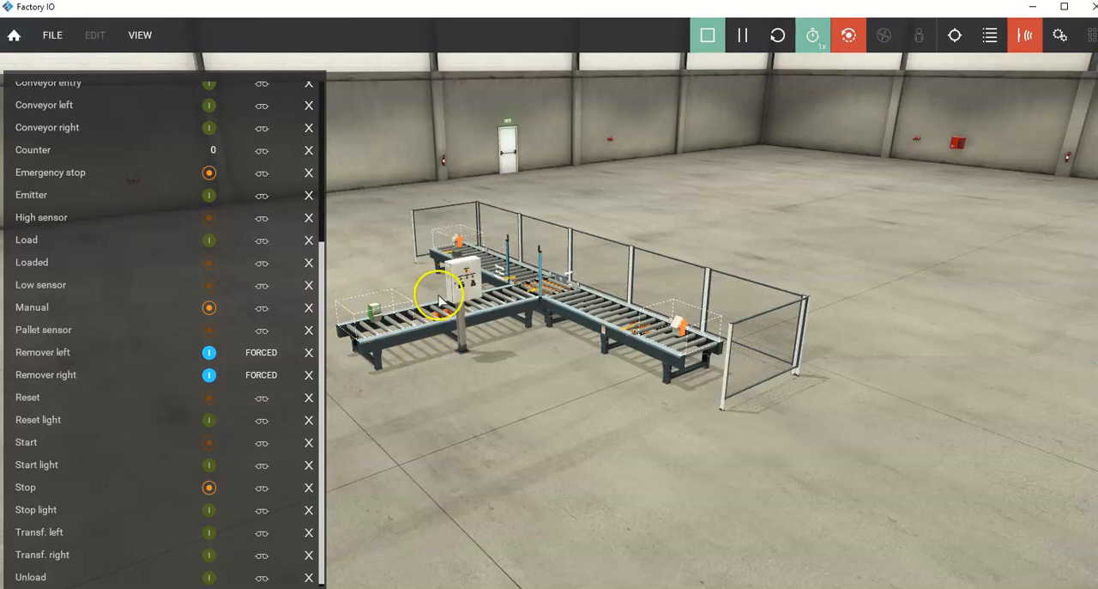
{"action": "scroll", "coordinate": [443, 258], "scroll_direction": "up", "scroll_amount": 5}
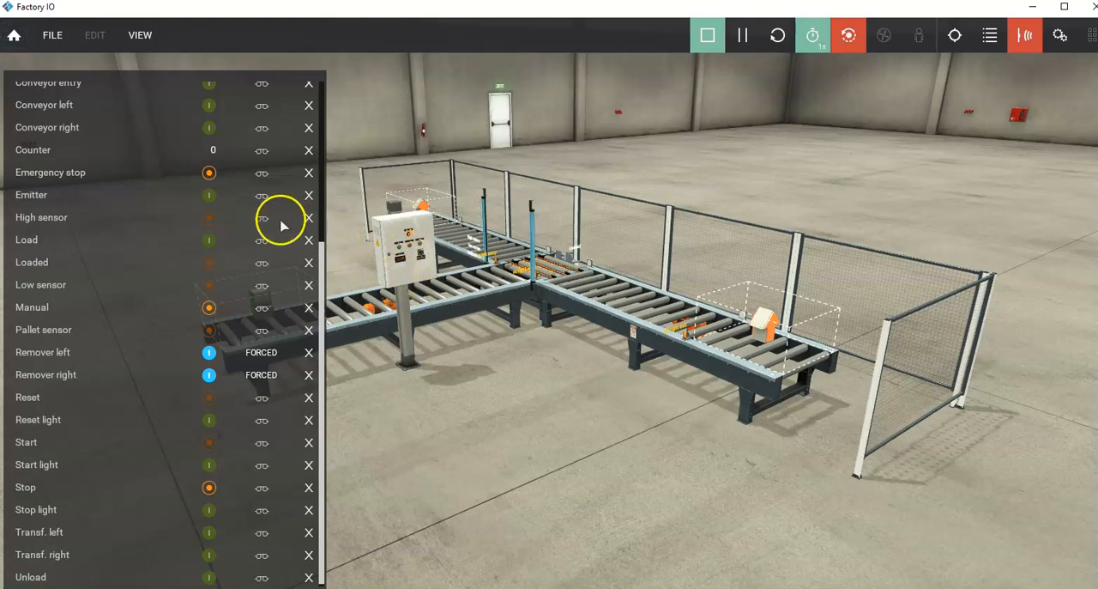
{"action": "left_click_drag", "start_coordinate": [320, 285], "coordinate": [331, 171]}
{"action": "scroll", "coordinate": [362, 214], "scroll_direction": "down", "scroll_amount": 2}
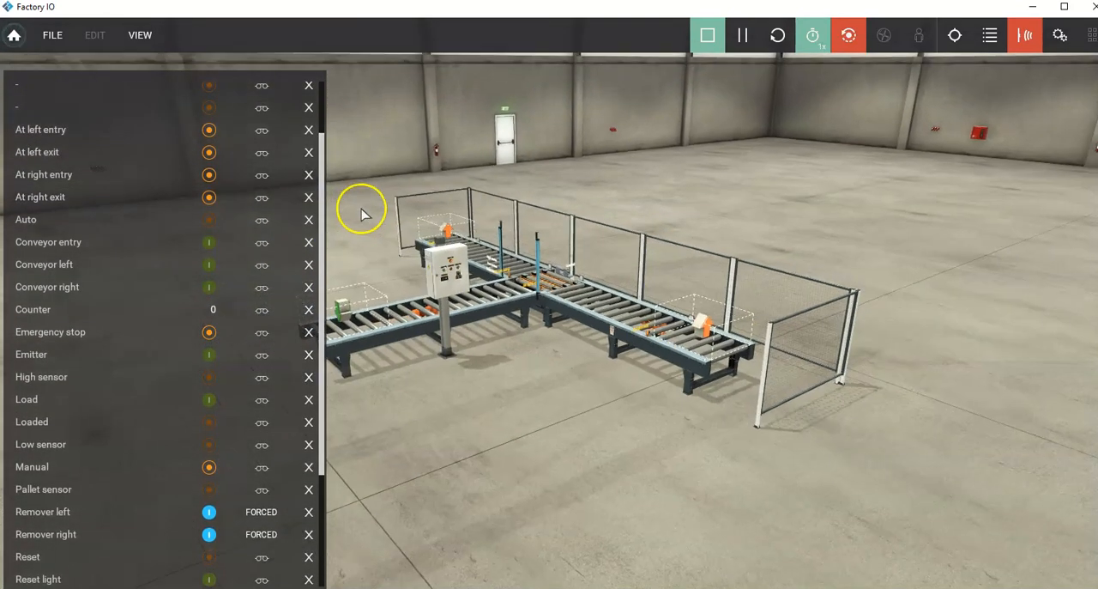
{"action": "right_click_drag", "start_coordinate": [375, 237], "coordinate": [358, 240]}
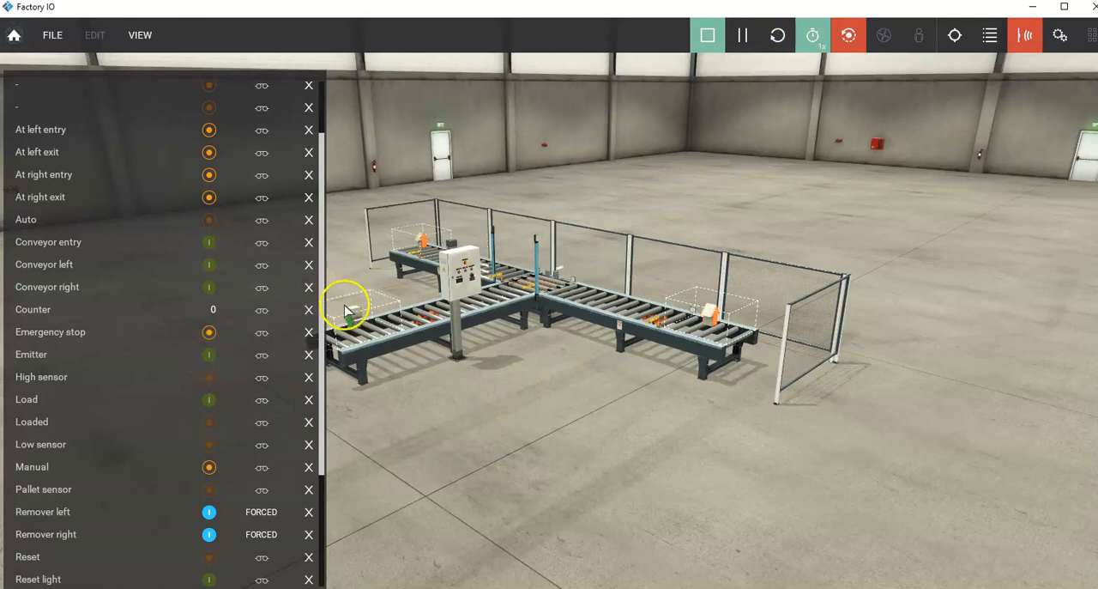
{"action": "left_click", "coordinate": [208, 357]}
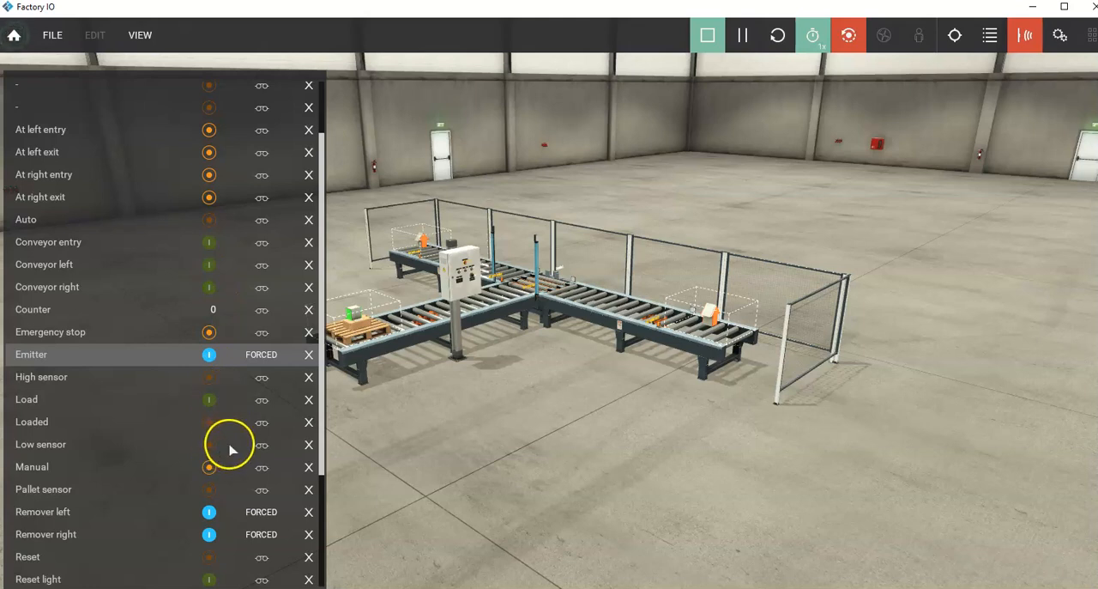
{"action": "left_click_drag", "start_coordinate": [224, 442], "coordinate": [196, 436]}
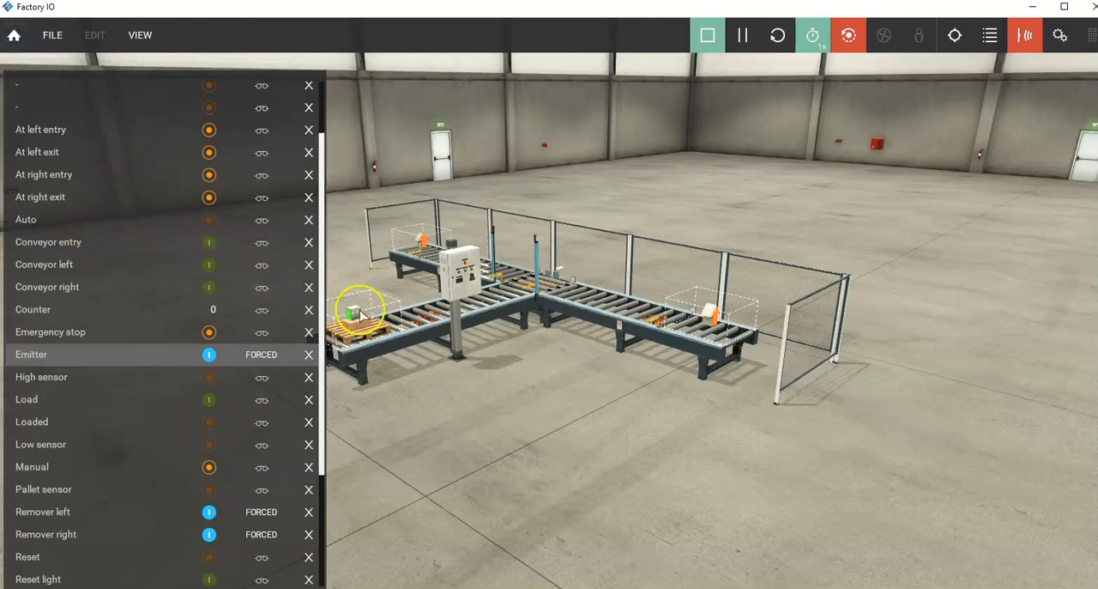
Step: Force the Conveyor entry tag on to move the pallet forward and release the Emitter
{"action": "left_click", "coordinate": [209, 249]}
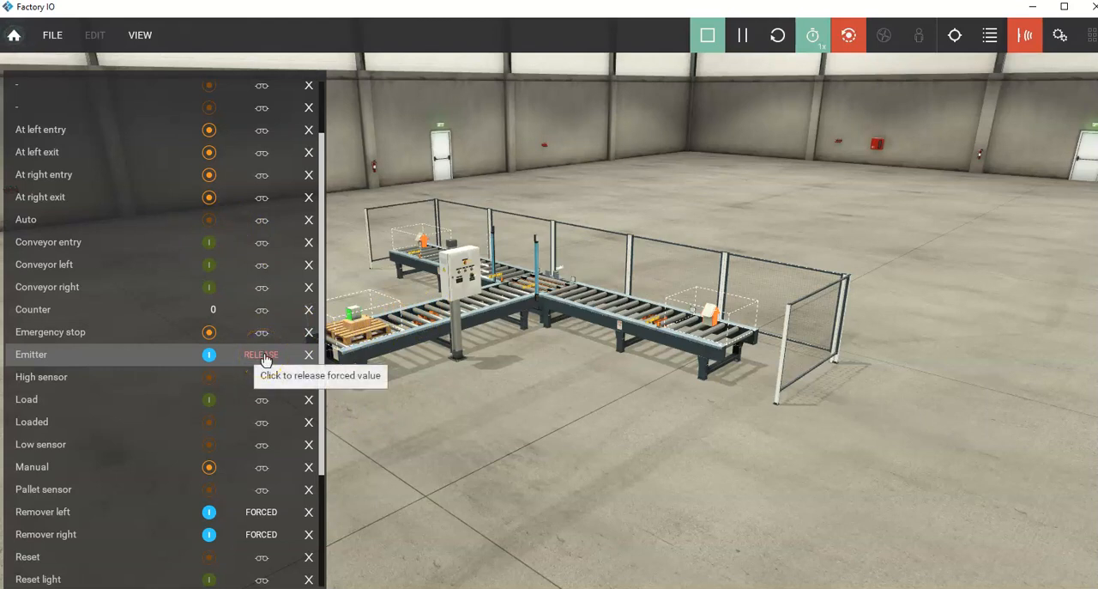
{"action": "left_click", "coordinate": [207, 243]}
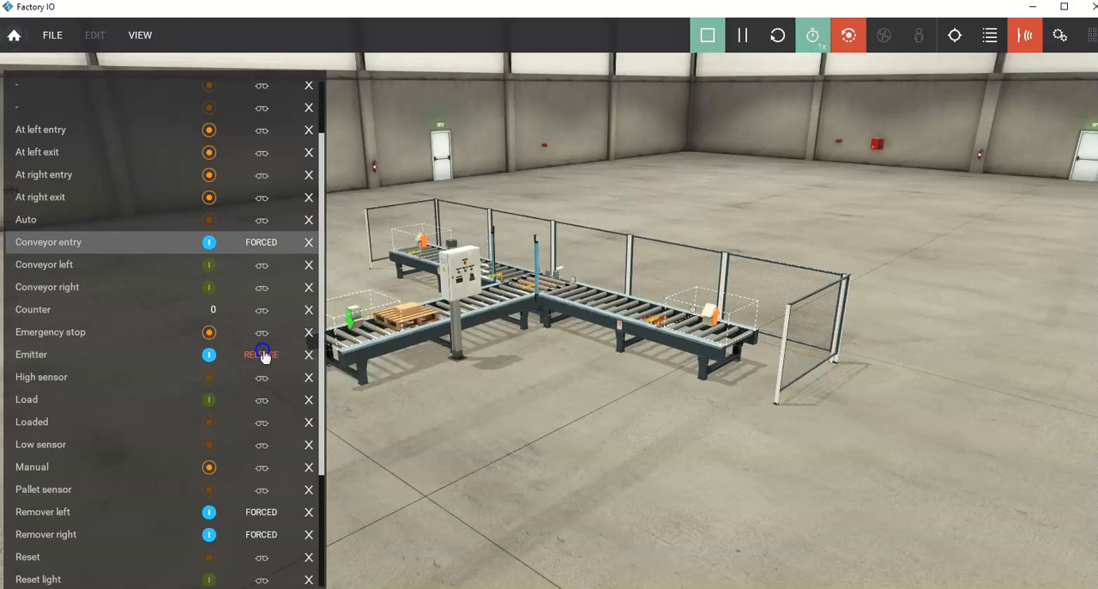
{"action": "left_click", "coordinate": [262, 354]}
Step: Pause the simulation with the pallet at the light array and inspect the chain transfer, exit conveyor and their sensors
{"action": "right_click_drag", "start_coordinate": [733, 174], "coordinate": [525, 129]}
{"action": "left_click", "coordinate": [745, 37]}
{"action": "right_click_drag", "start_coordinate": [585, 326], "coordinate": [547, 329]}
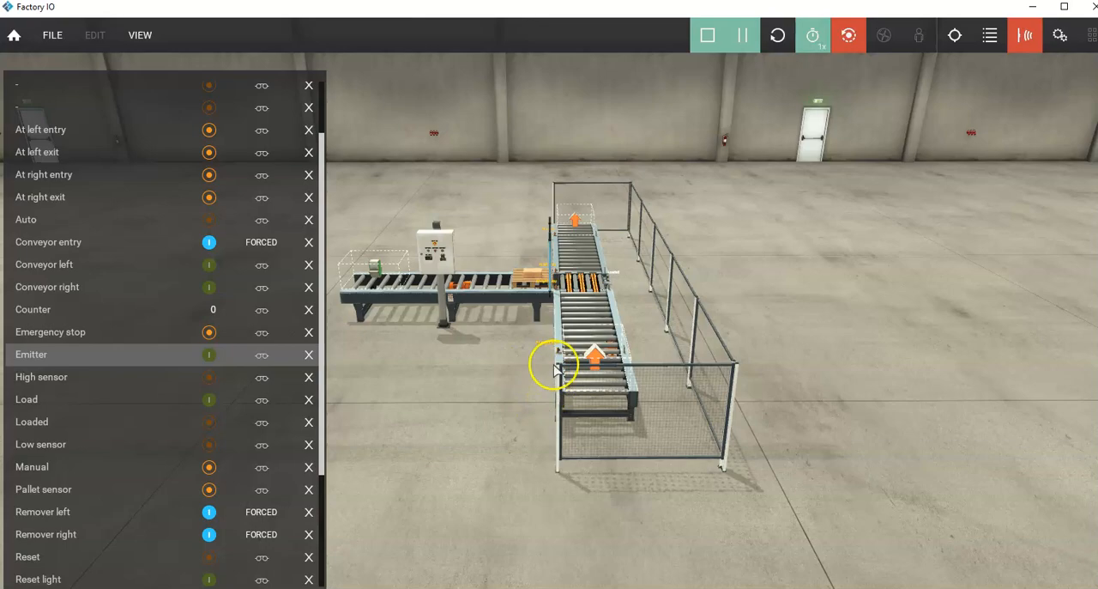
{"action": "scroll", "coordinate": [556, 330], "scroll_direction": "up", "scroll_amount": 5}
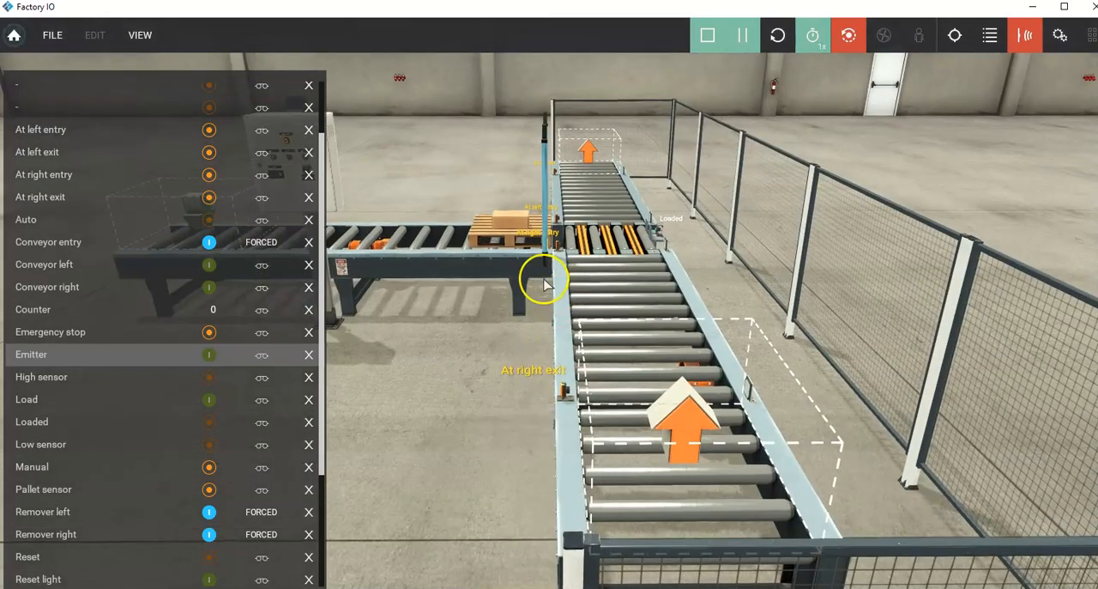
{"action": "scroll", "coordinate": [544, 280], "scroll_direction": "up", "scroll_amount": 5}
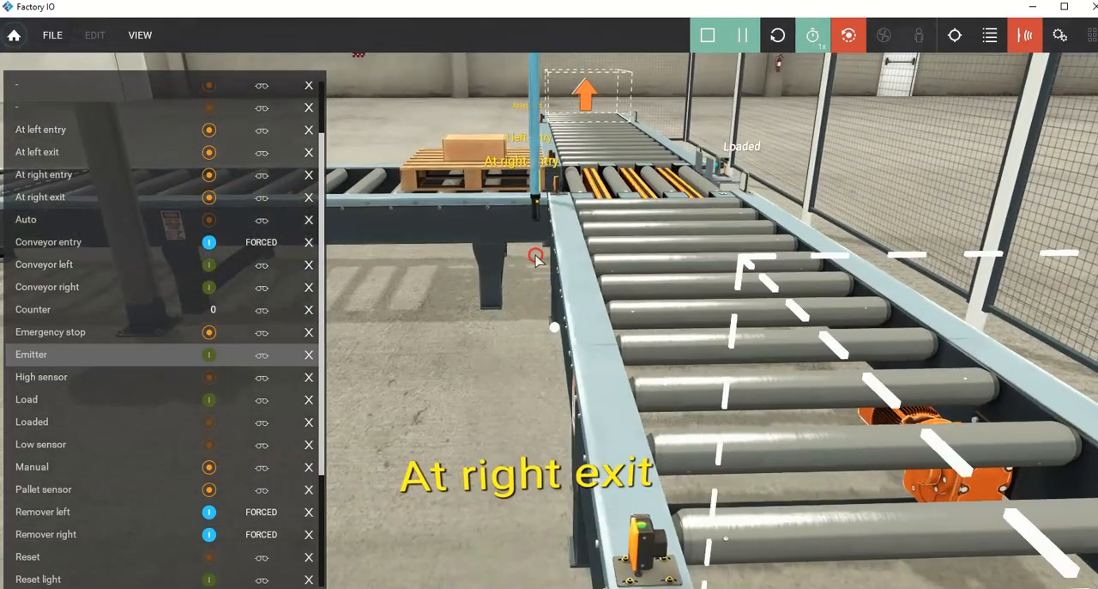
{"action": "scroll", "coordinate": [524, 248], "scroll_direction": "up", "scroll_amount": 3}
{"action": "scroll", "coordinate": [535, 188], "scroll_direction": "up", "scroll_amount": 2}
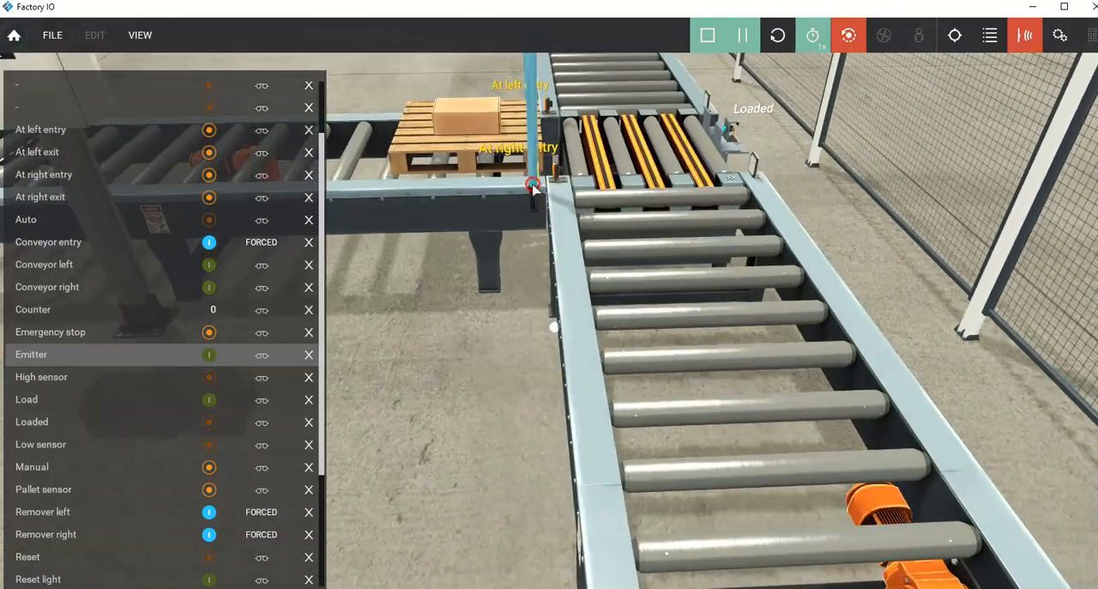
{"action": "right_click_drag", "start_coordinate": [522, 191], "coordinate": [524, 193]}
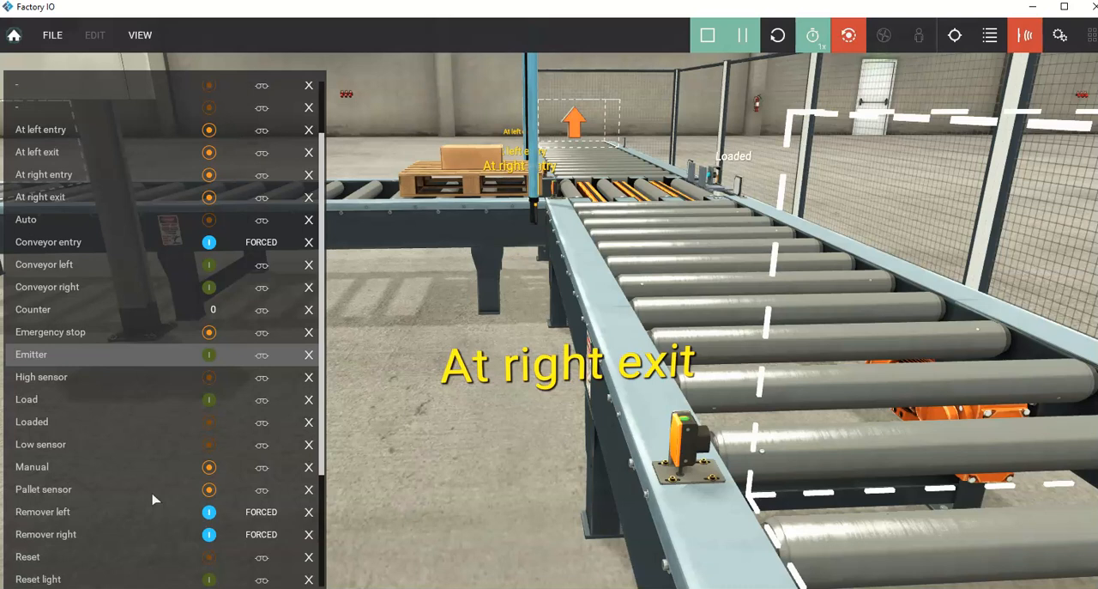
{"action": "key", "text": "bracketright"}
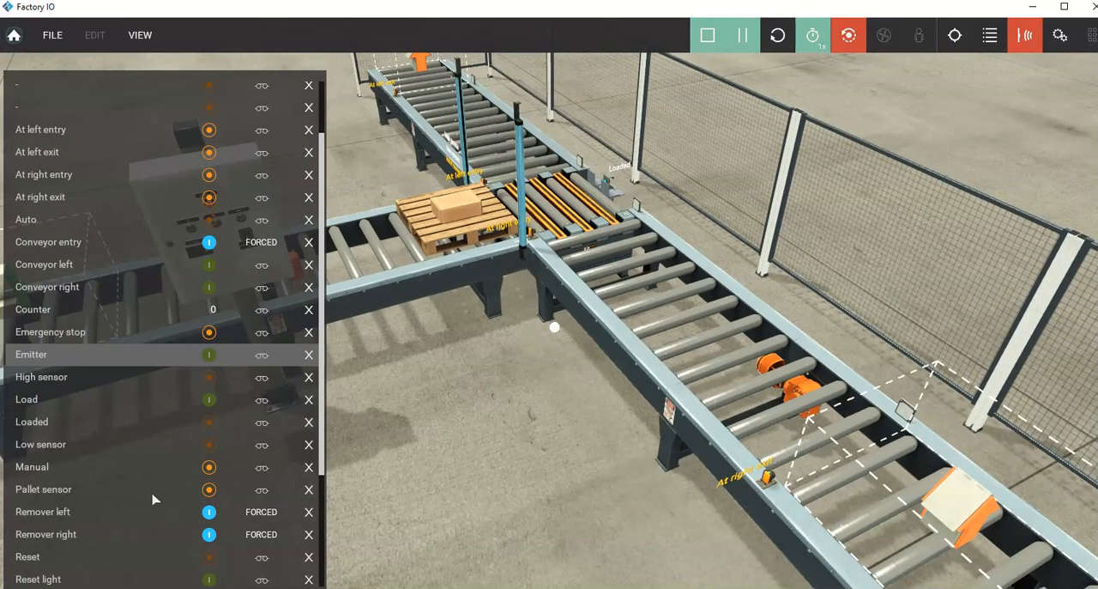
{"action": "right_click_drag", "start_coordinate": [464, 335], "coordinate": [458, 241]}
{"action": "scroll", "coordinate": [486, 297], "scroll_direction": "down", "scroll_amount": 5}
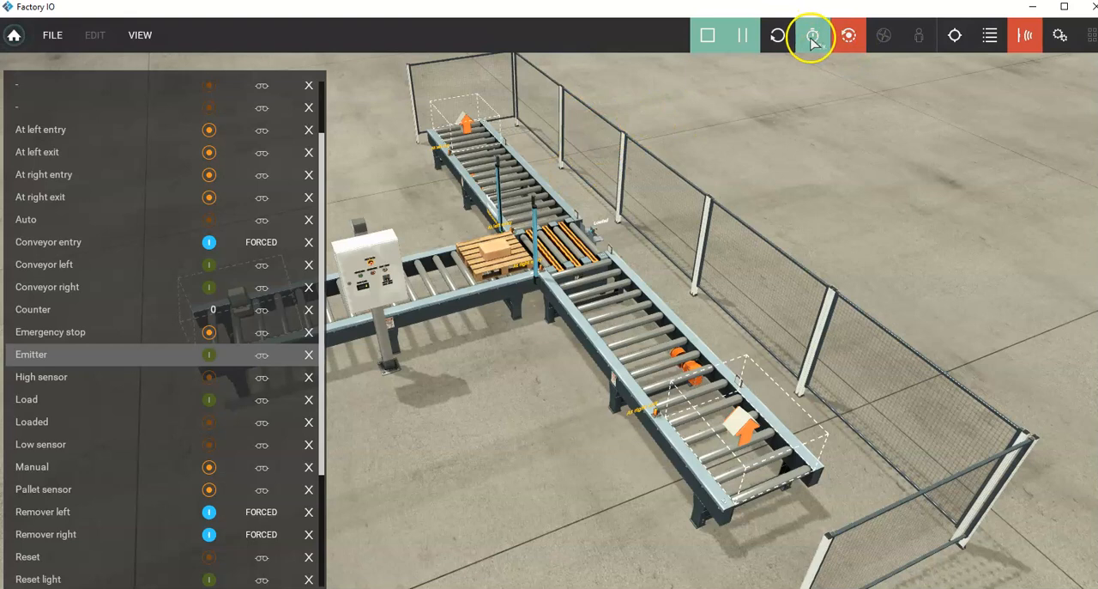
Step: Slow the simulation's time scale to 0.5x and try to resume the paused run
{"action": "mouse_move", "coordinate": [812, 43]}
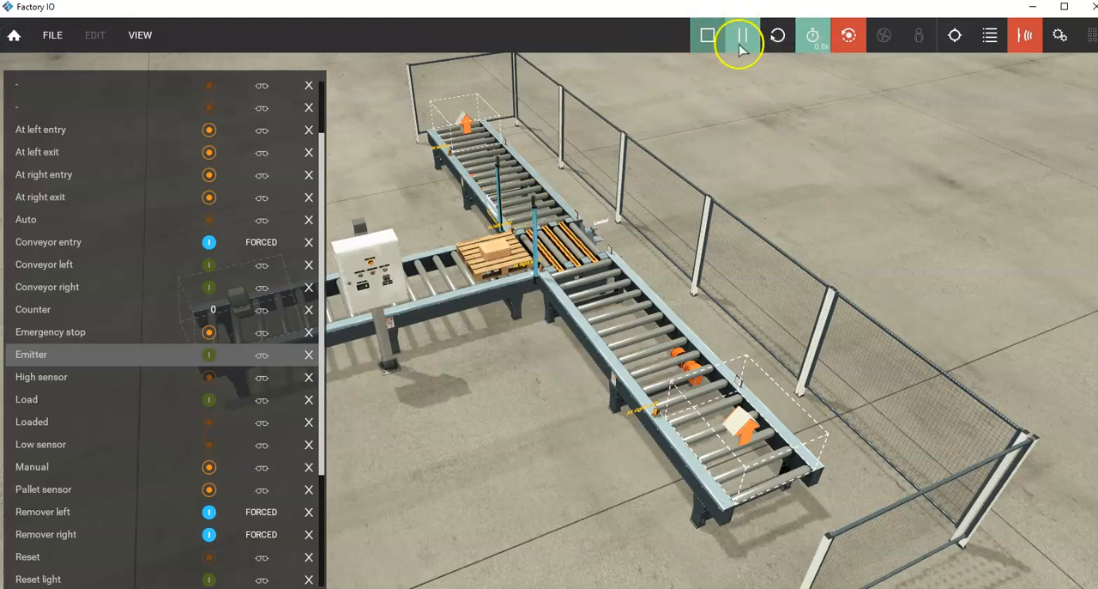
{"action": "left_click", "coordinate": [742, 50]}
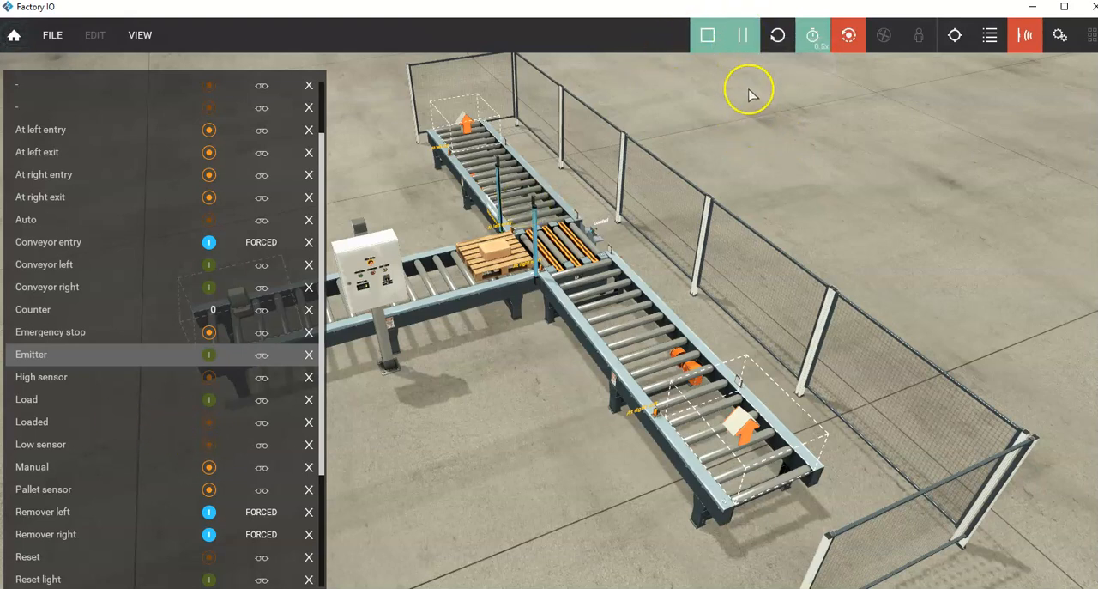
Step: Run the simulation briefly, pause it again, and inspect the pallet at the light array and chain transfer from several angles
{"action": "left_click", "coordinate": [746, 48]}
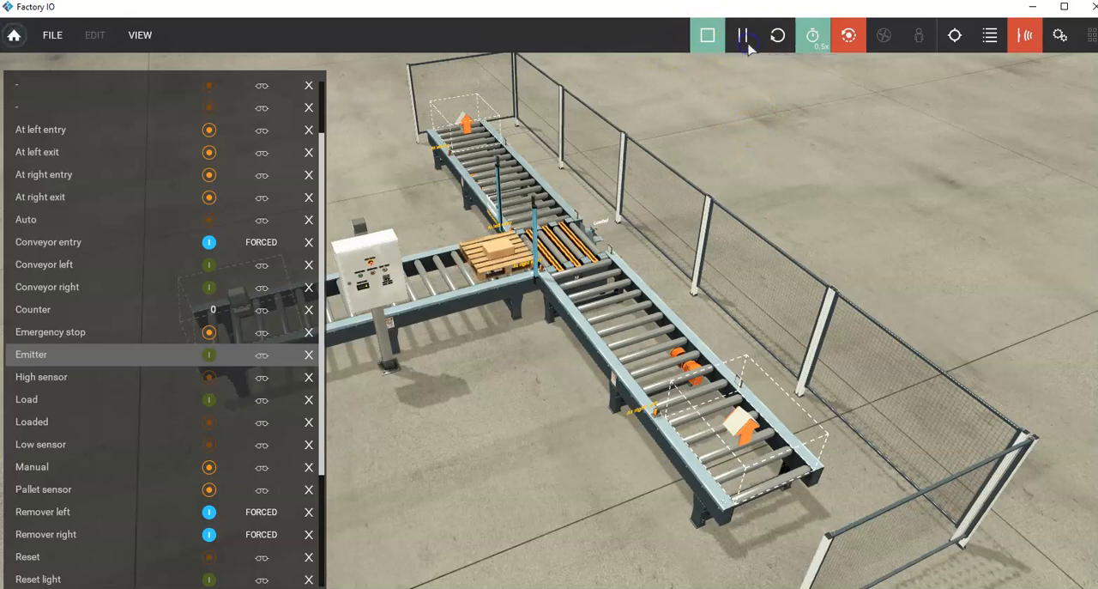
{"action": "left_click", "coordinate": [748, 47]}
{"action": "right_click_drag", "start_coordinate": [696, 204], "coordinate": [574, 321]}
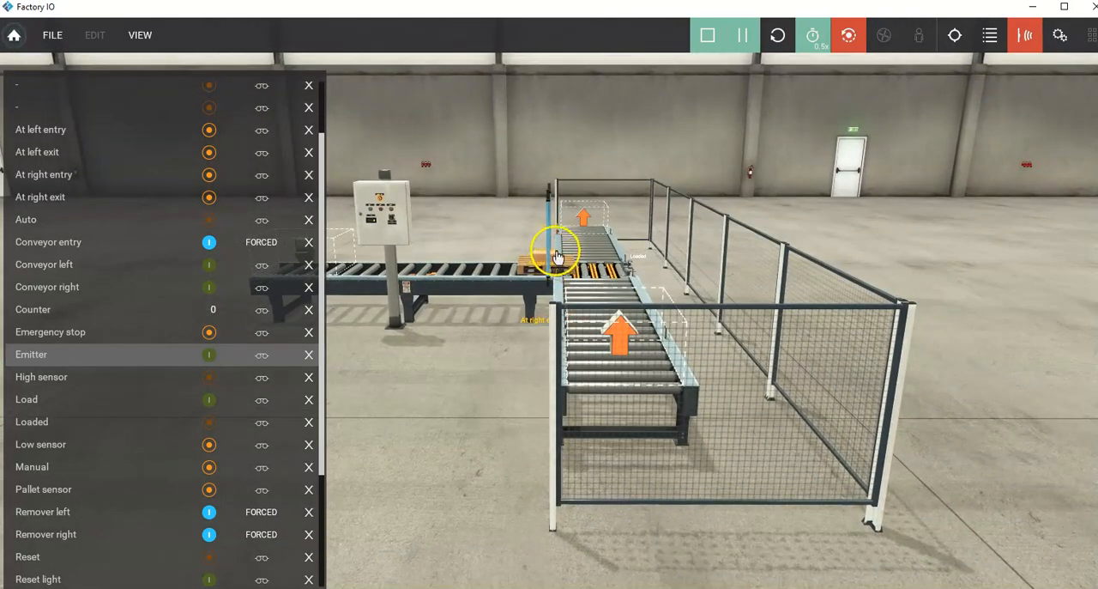
{"action": "right_click_drag", "start_coordinate": [553, 256], "coordinate": [618, 256]}
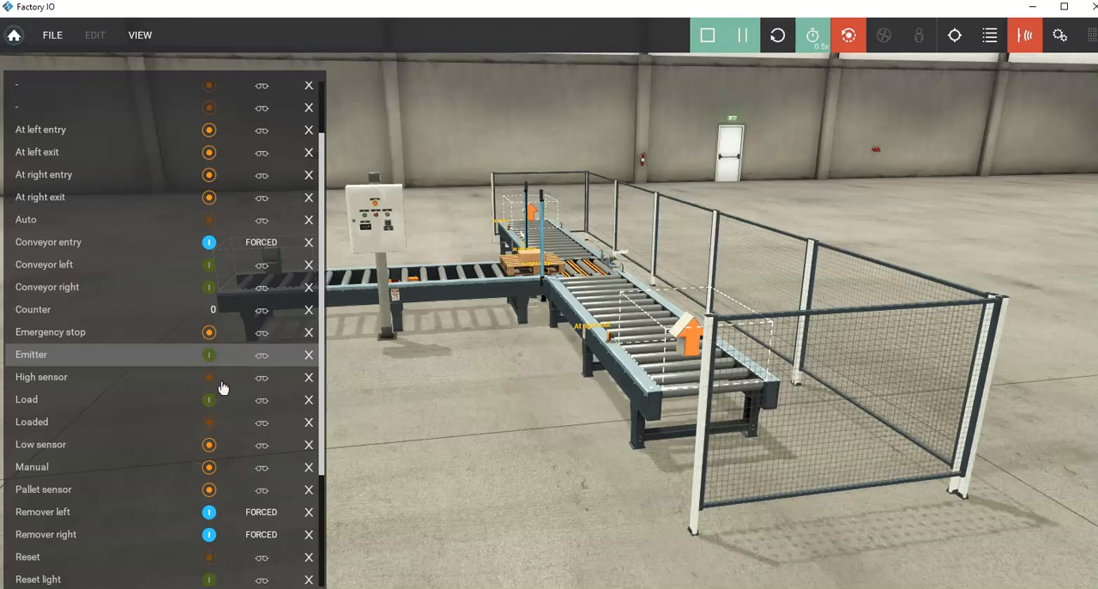
{"action": "scroll", "coordinate": [461, 238], "scroll_direction": "up", "scroll_amount": 5}
{"action": "right_click_drag", "start_coordinate": [507, 182], "coordinate": [549, 262]}
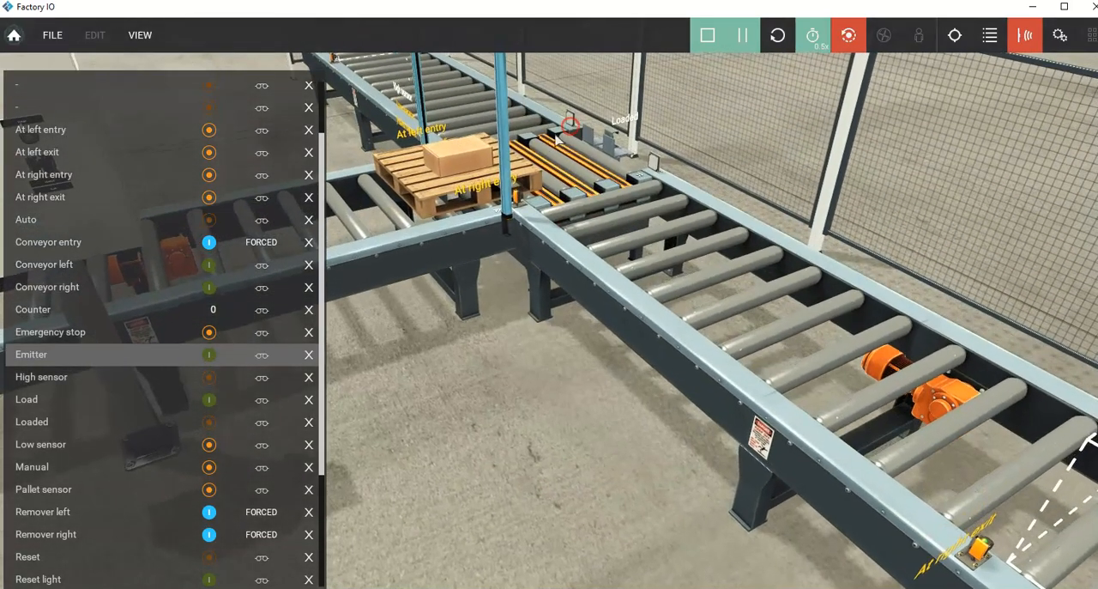
{"action": "scroll", "coordinate": [474, 206], "scroll_direction": "down", "scroll_amount": 3}
{"action": "scroll", "coordinate": [467, 210], "scroll_direction": "down", "scroll_amount": 3}
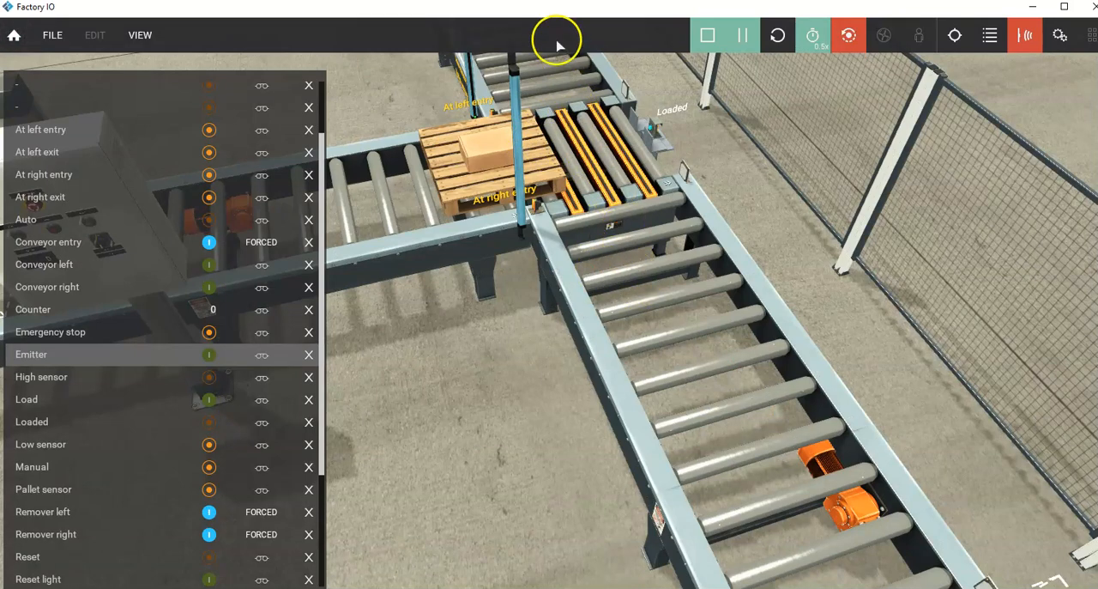
{"action": "scroll", "coordinate": [570, 81], "scroll_direction": "down", "scroll_amount": 3}
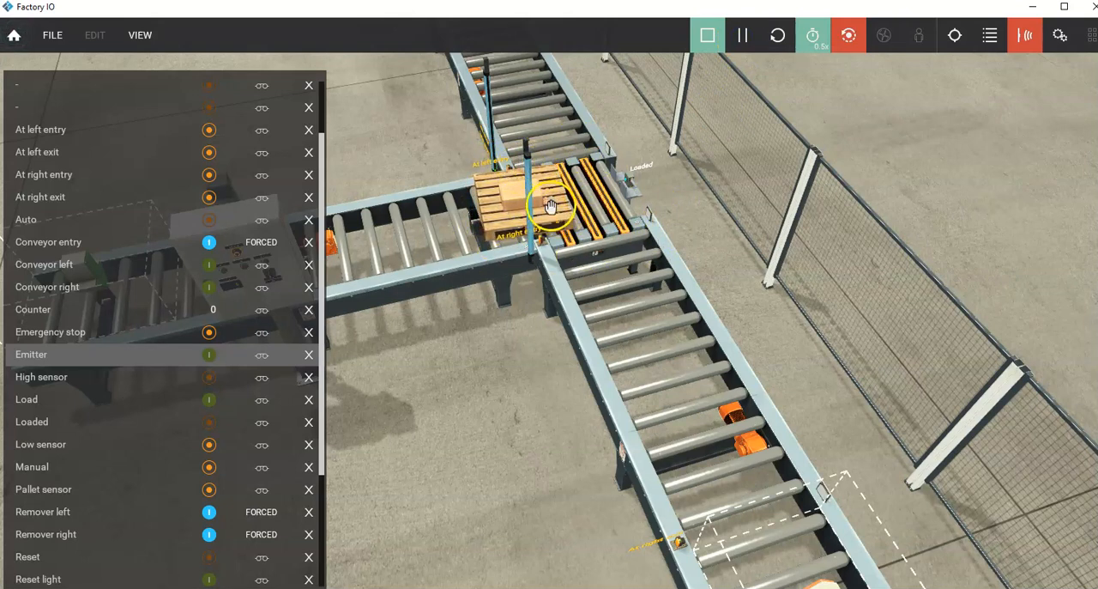
Step: Advance the simulation for a moment and examine the pallet beside the At right entry sensor up close
{"action": "left_click", "coordinate": [744, 41]}
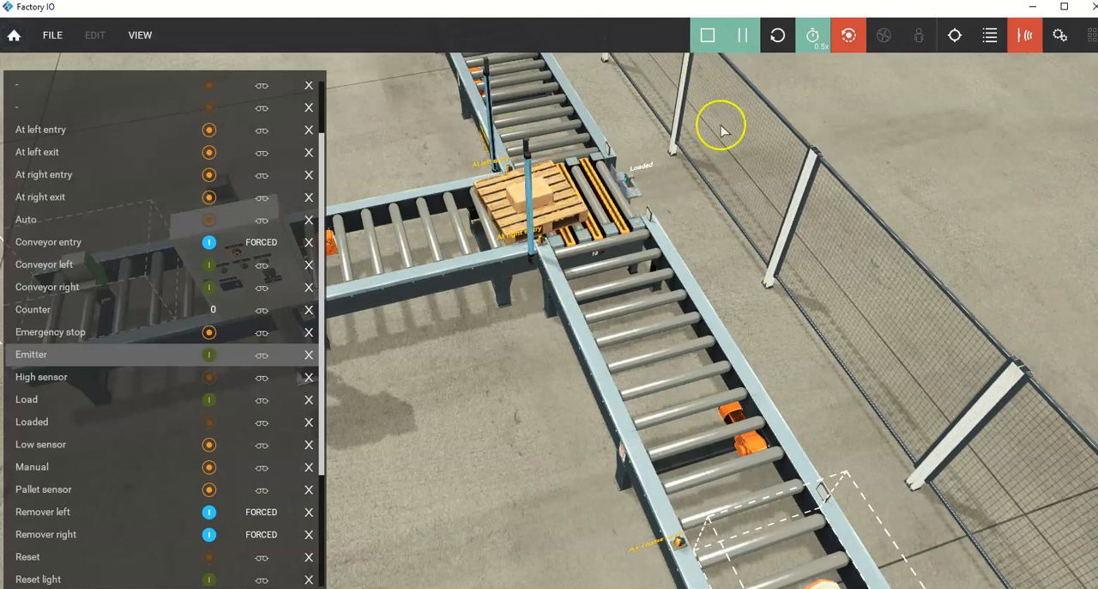
{"action": "scroll", "coordinate": [678, 168], "scroll_direction": "up", "scroll_amount": 1}
{"action": "scroll", "coordinate": [699, 164], "scroll_direction": "up", "scroll_amount": 3}
{"action": "right_click_drag", "start_coordinate": [576, 274], "coordinate": [614, 187]}
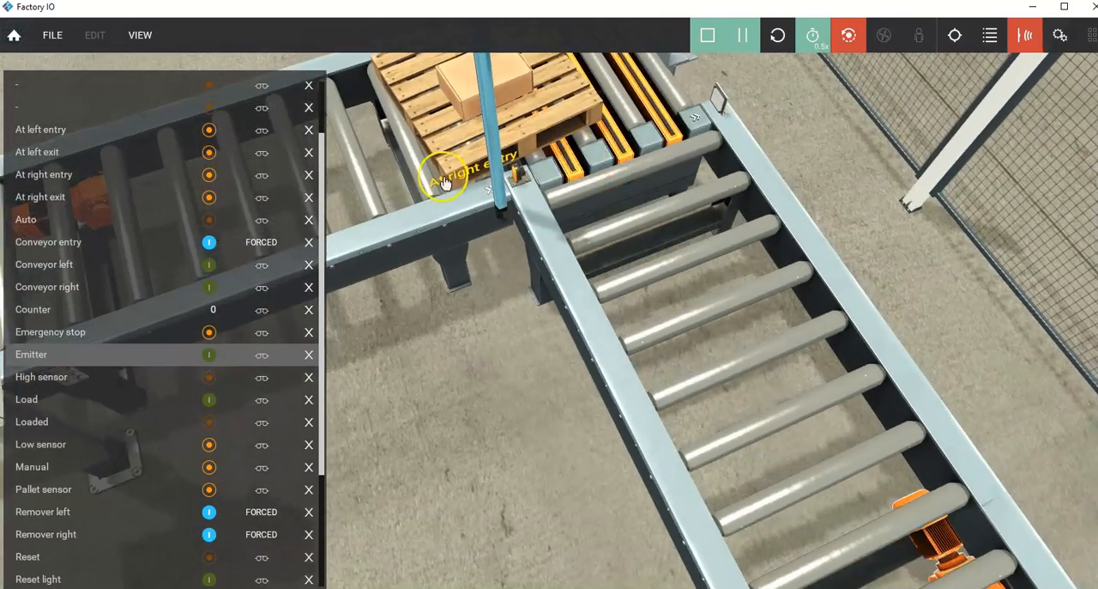
Step: Resume the simulation, force the Load tag on, and pause once the pallet sits fully on the chain transfer
{"action": "left_click", "coordinate": [744, 34]}
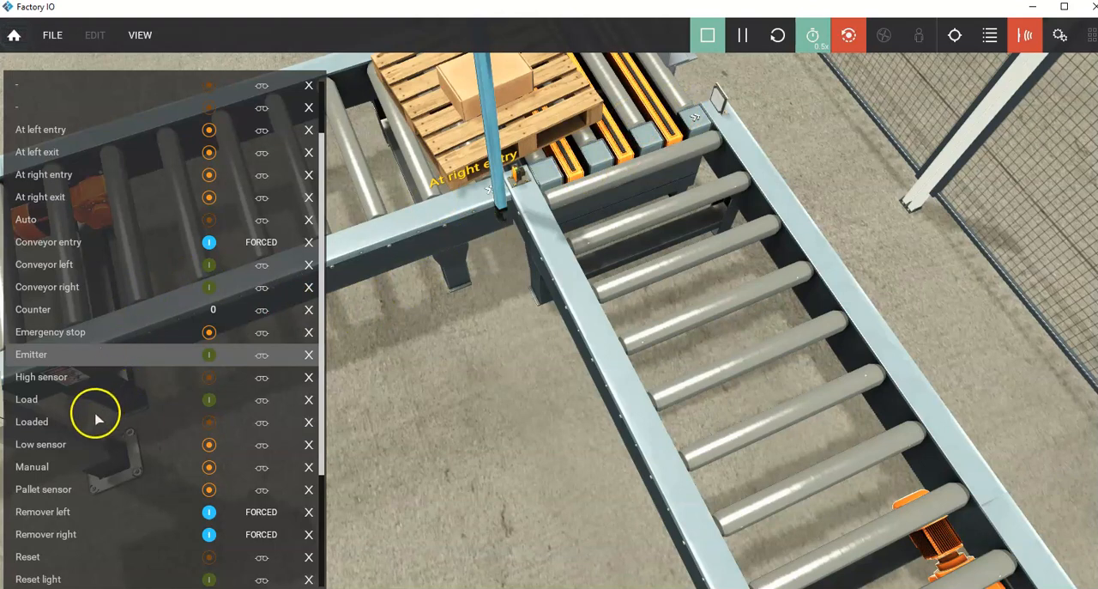
{"action": "left_click", "coordinate": [214, 402]}
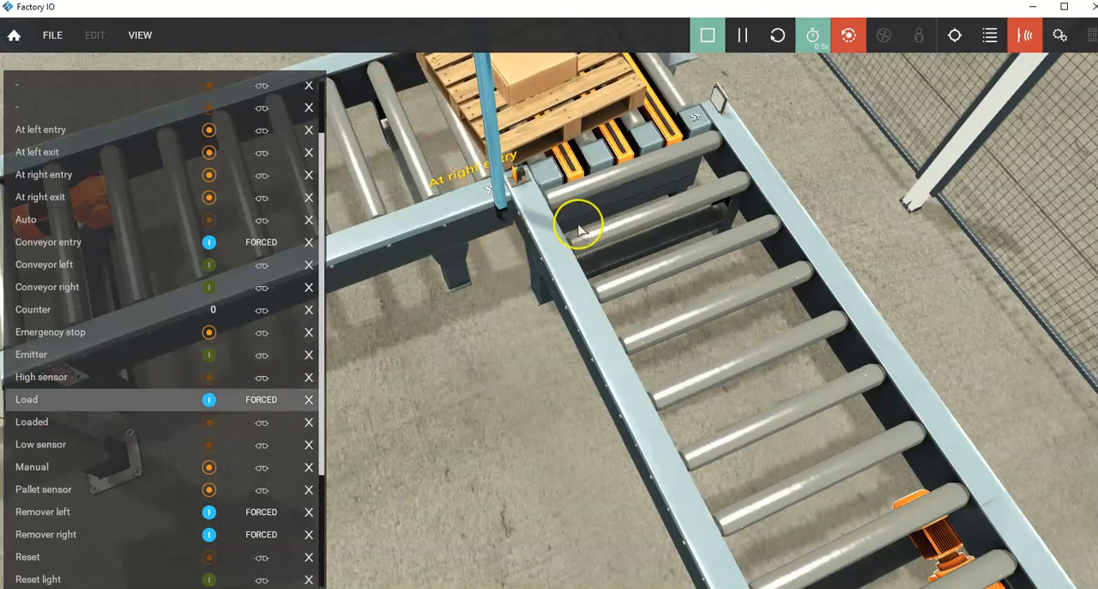
{"action": "scroll", "coordinate": [579, 230], "scroll_direction": "down", "scroll_amount": 3}
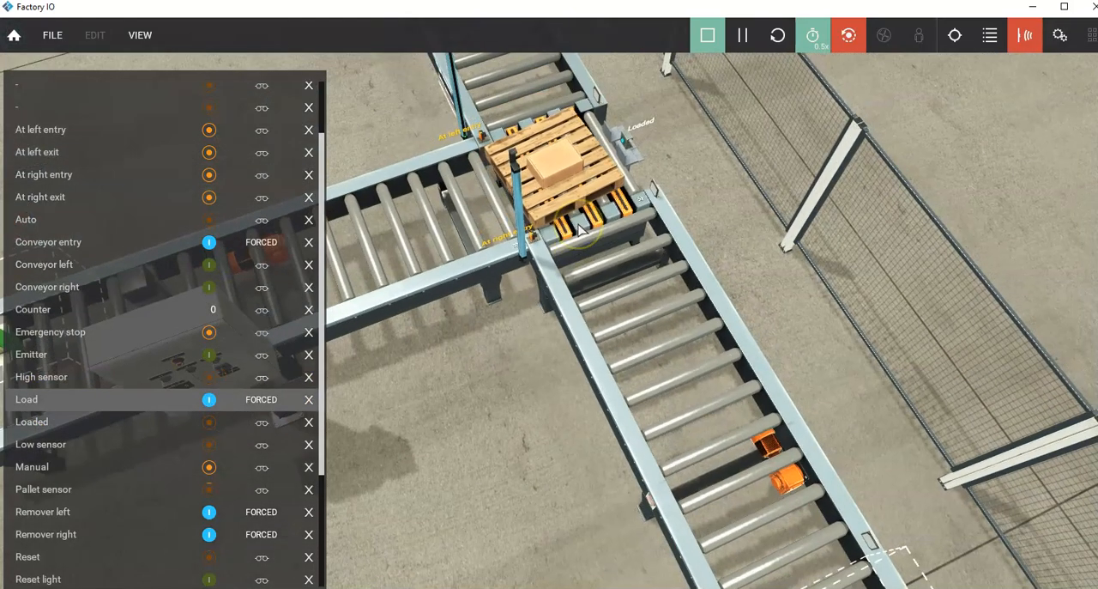
{"action": "left_click", "coordinate": [742, 41]}
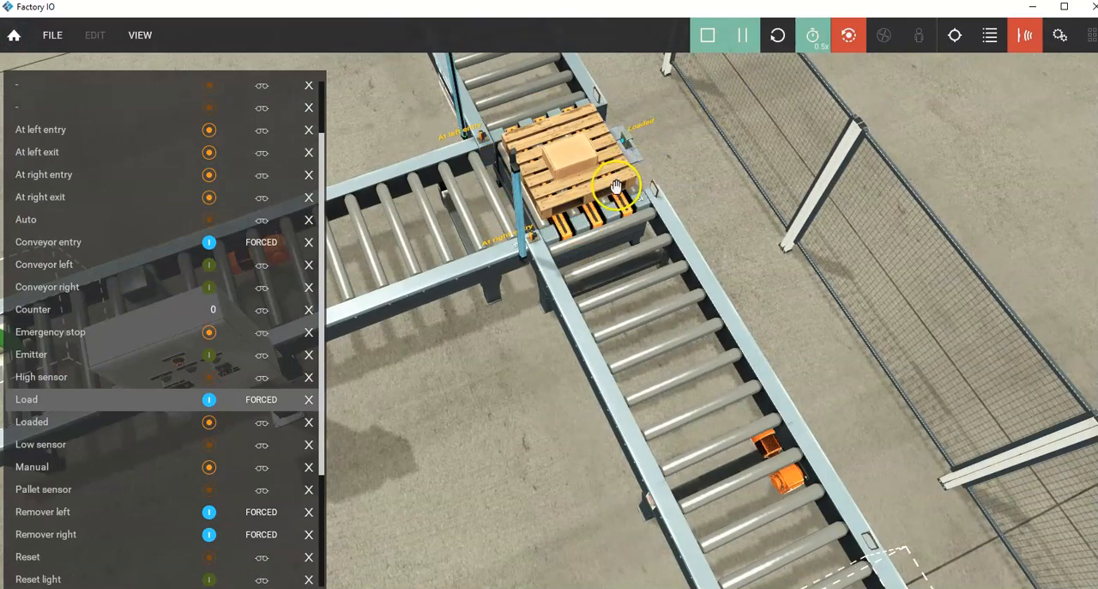
Step: Inspect the pallet on the chain transfer and release the forced Conveyor entry and Load tags
{"action": "right_click_drag", "start_coordinate": [553, 326], "coordinate": [446, 469]}
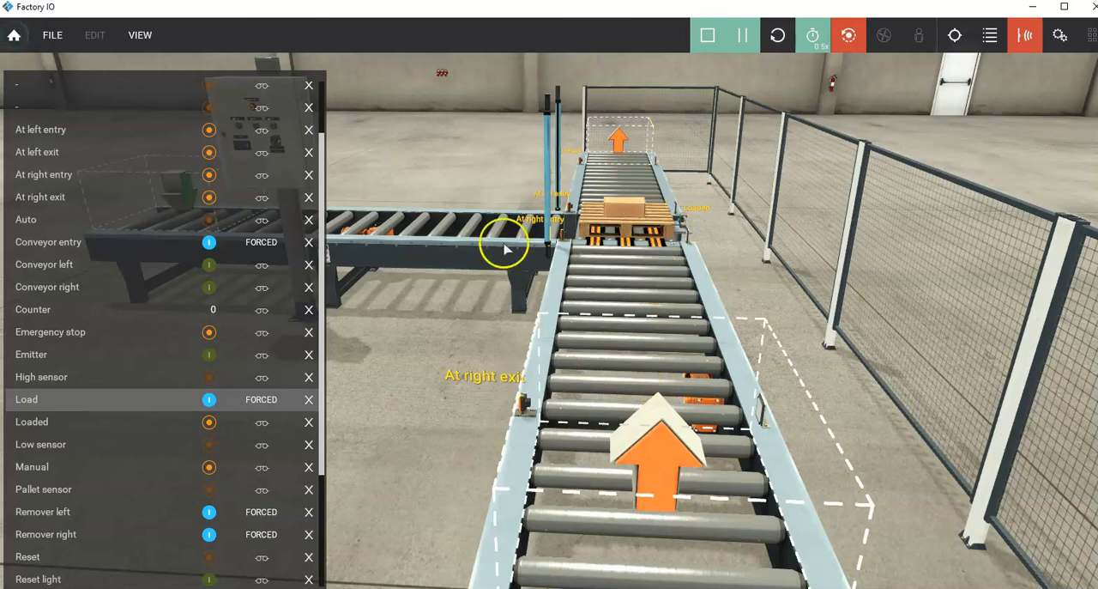
{"action": "right_click_drag", "start_coordinate": [630, 297], "coordinate": [703, 226]}
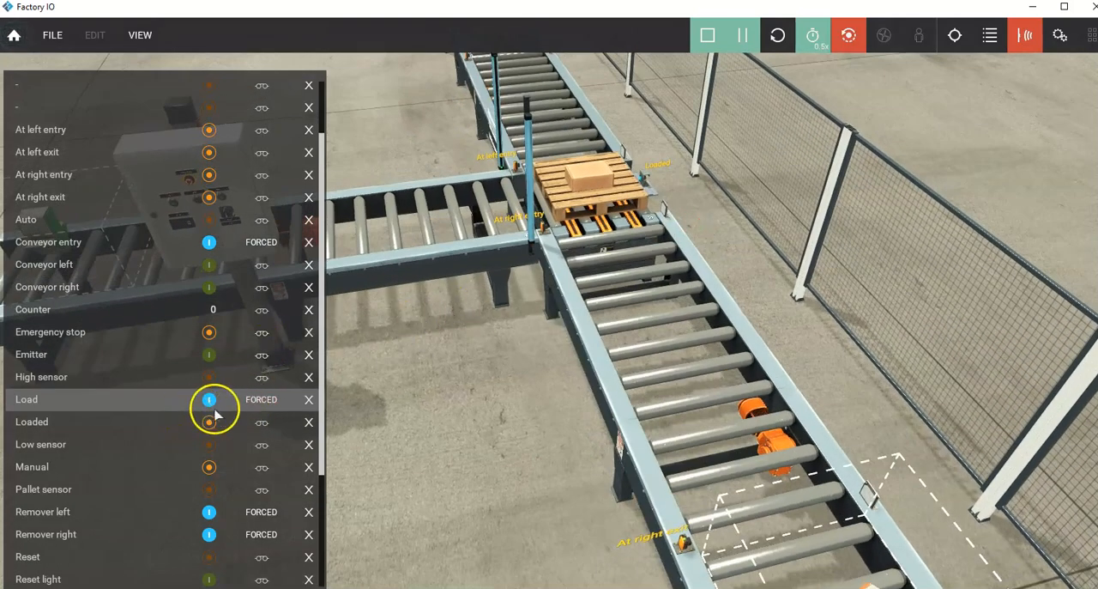
{"action": "left_click", "coordinate": [209, 247]}
{"action": "left_click", "coordinate": [251, 242]}
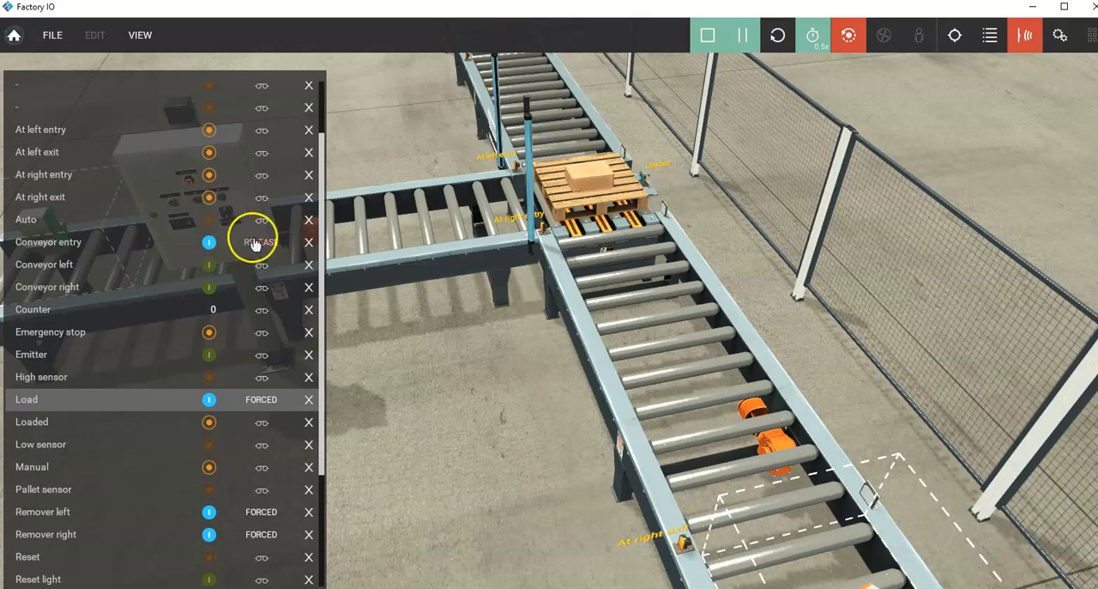
{"action": "left_click", "coordinate": [262, 399]}
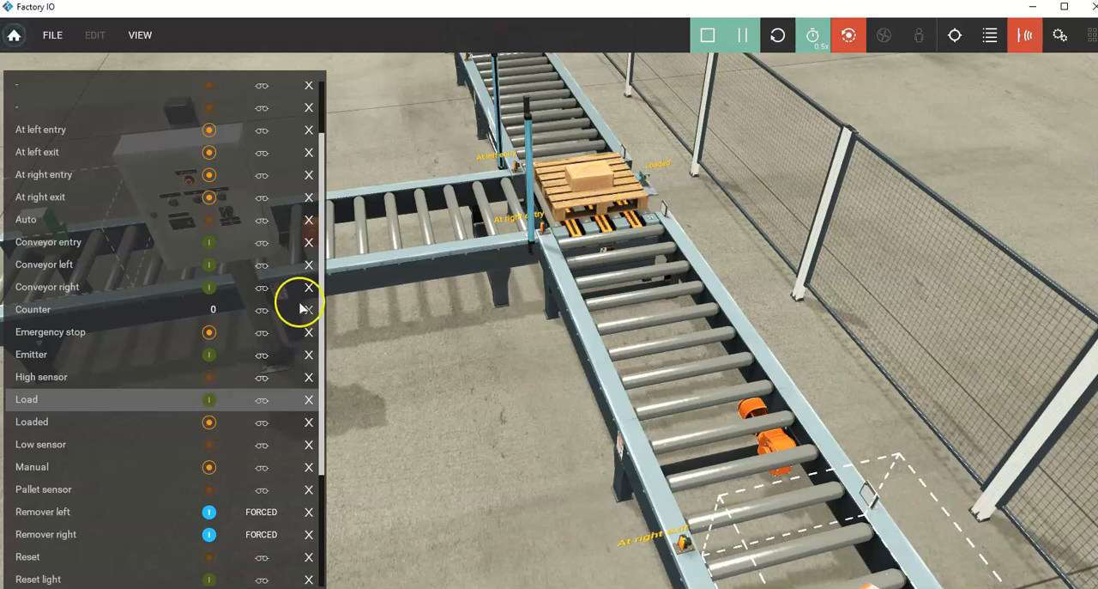
Step: Review the remaining tags, including the left and right transfer tags, and view the whole sorting line with its exit conveyors
{"action": "left_click_drag", "start_coordinate": [323, 286], "coordinate": [323, 384]}
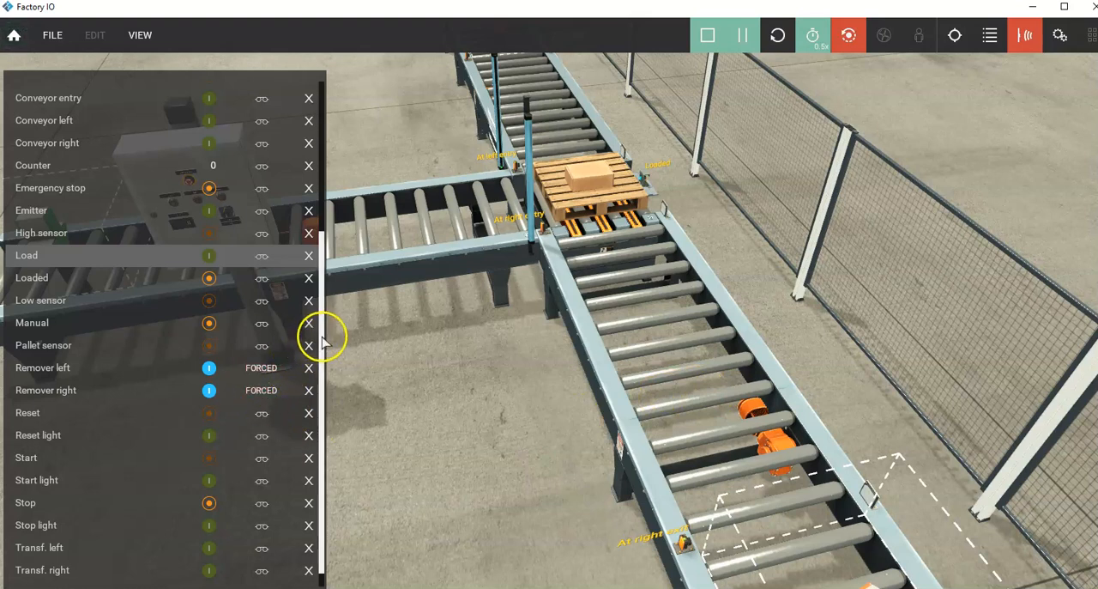
{"action": "scroll", "coordinate": [319, 330], "scroll_direction": "up", "scroll_amount": 1}
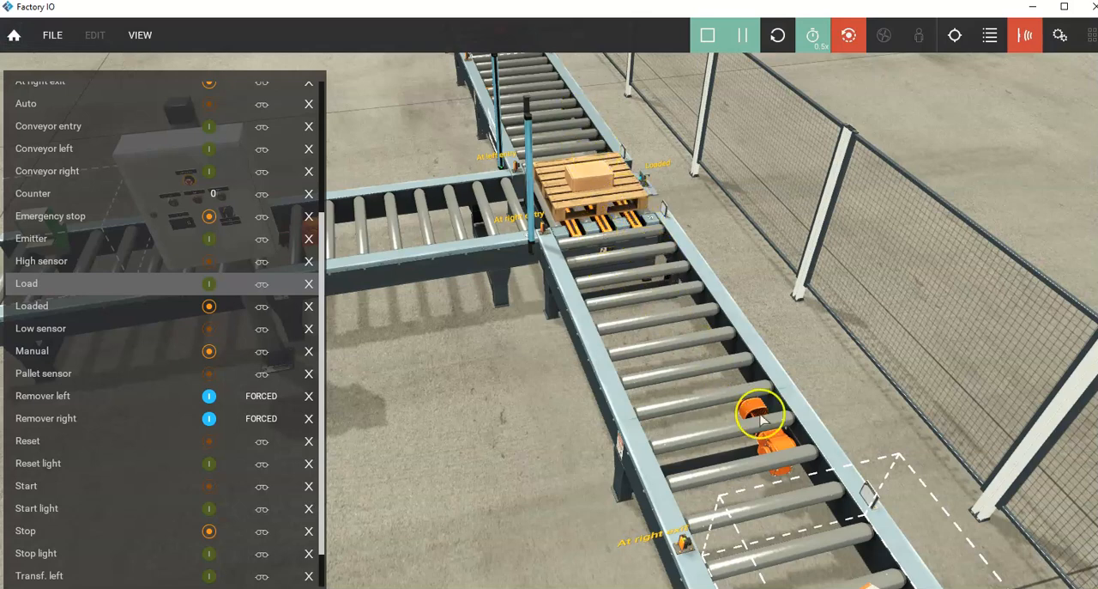
{"action": "scroll", "coordinate": [810, 447], "scroll_direction": "down", "scroll_amount": 3}
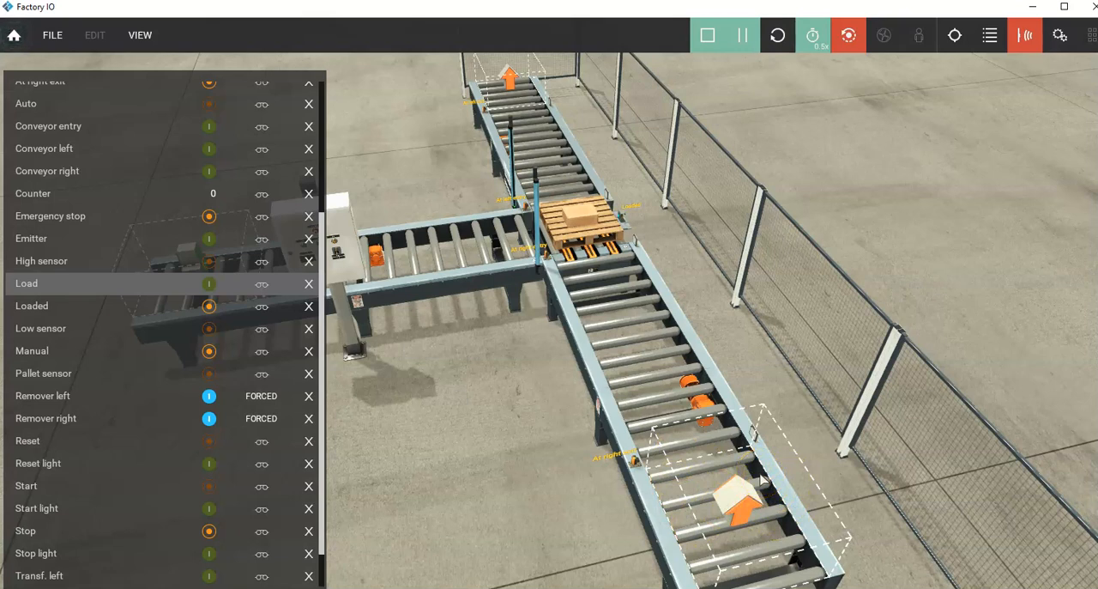
{"action": "scroll", "coordinate": [632, 387], "scroll_direction": "down", "scroll_amount": 5}
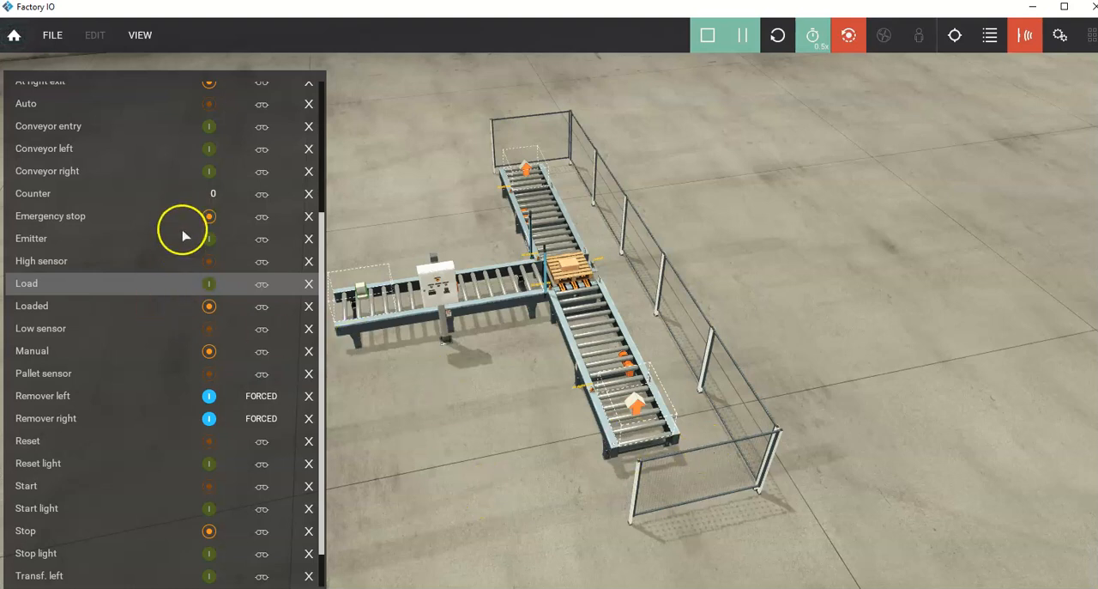
{"action": "right_click_drag", "start_coordinate": [447, 321], "coordinate": [589, 369]}
{"action": "scroll", "coordinate": [507, 319], "scroll_direction": "up", "scroll_amount": 3}
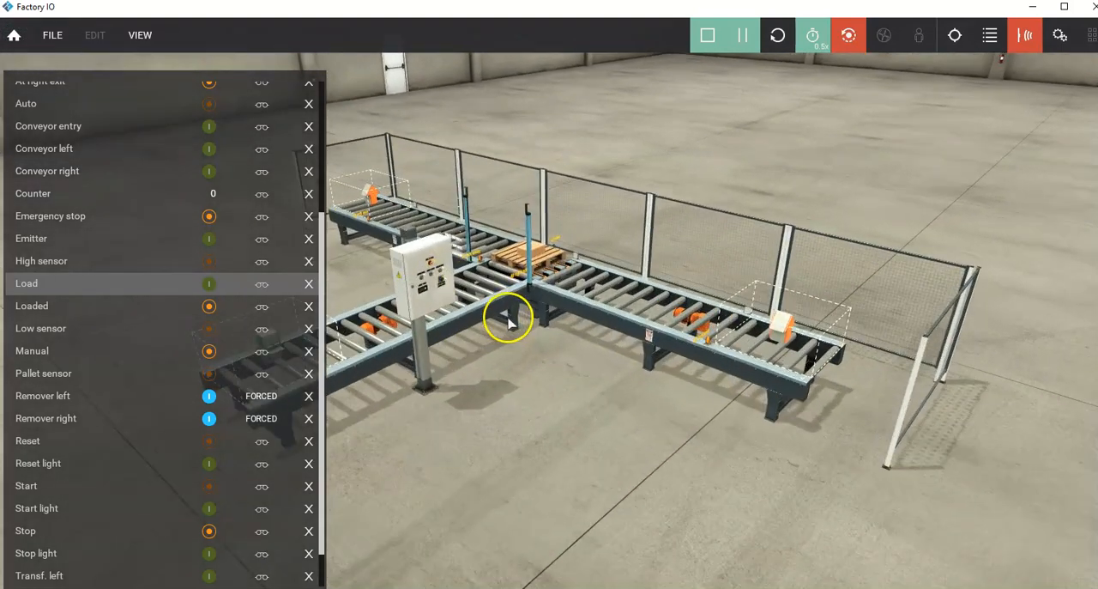
{"action": "scroll", "coordinate": [474, 252], "scroll_direction": "up", "scroll_amount": 3}
{"action": "scroll", "coordinate": [473, 253], "scroll_direction": "down", "scroll_amount": 6}
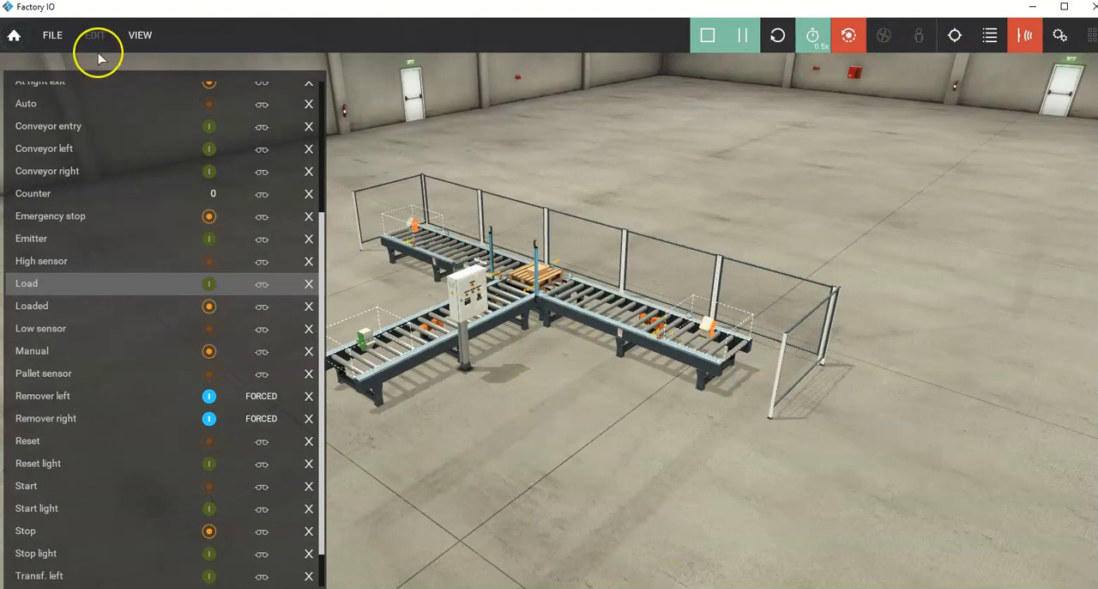
Step: Go to the documentation and tutorials overview and locate the Siemens tutorials and samples
{"action": "left_click", "coordinate": [14, 35]}
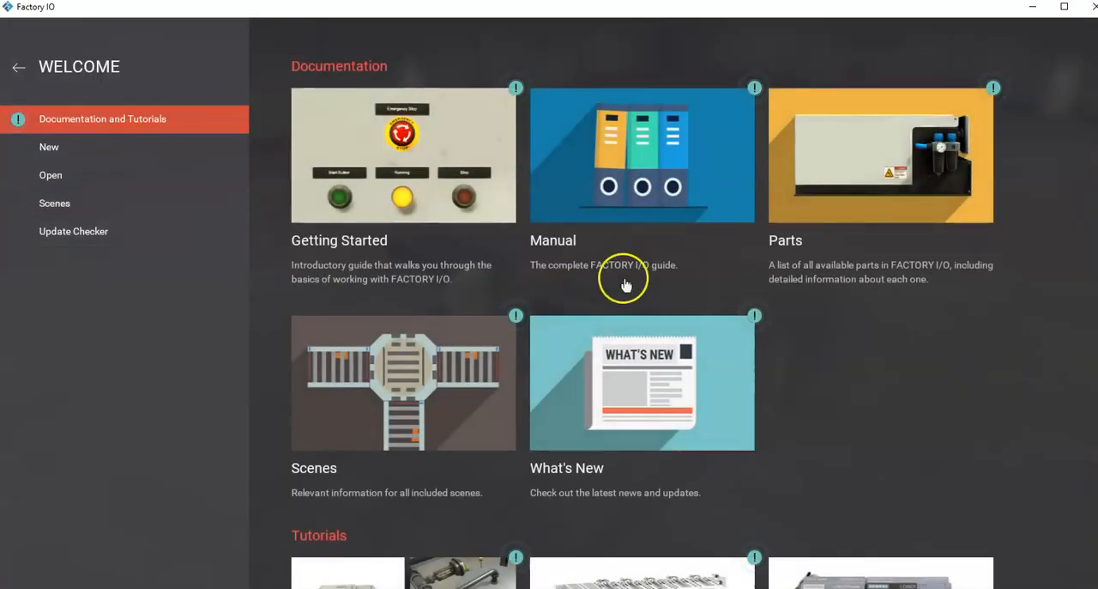
{"action": "scroll", "coordinate": [882, 404], "scroll_direction": "down", "scroll_amount": 3}
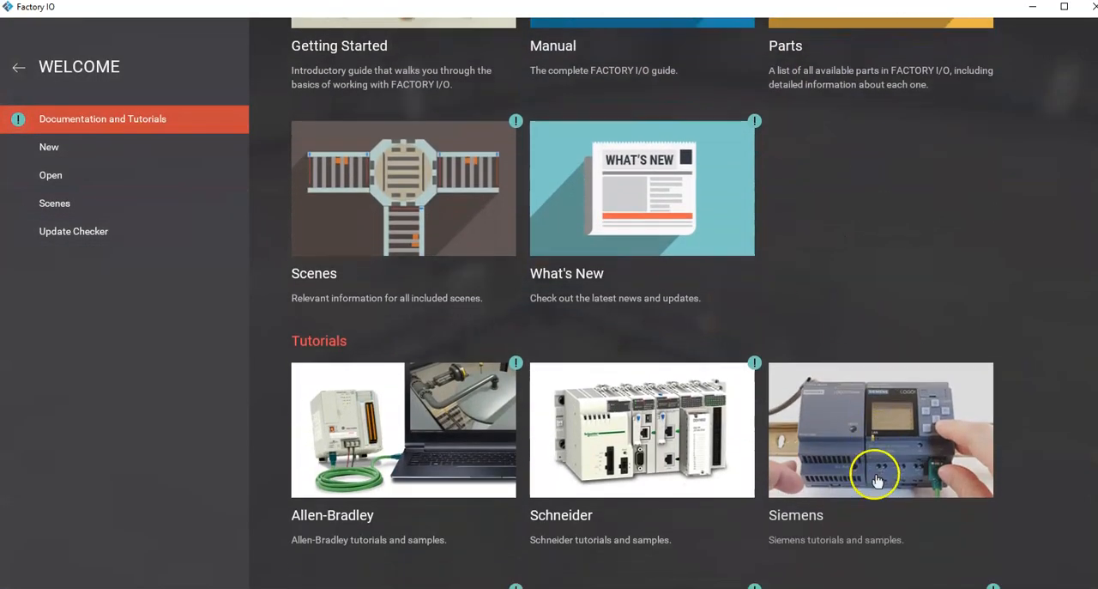
{"action": "scroll", "coordinate": [877, 481], "scroll_direction": "down", "scroll_amount": 1}
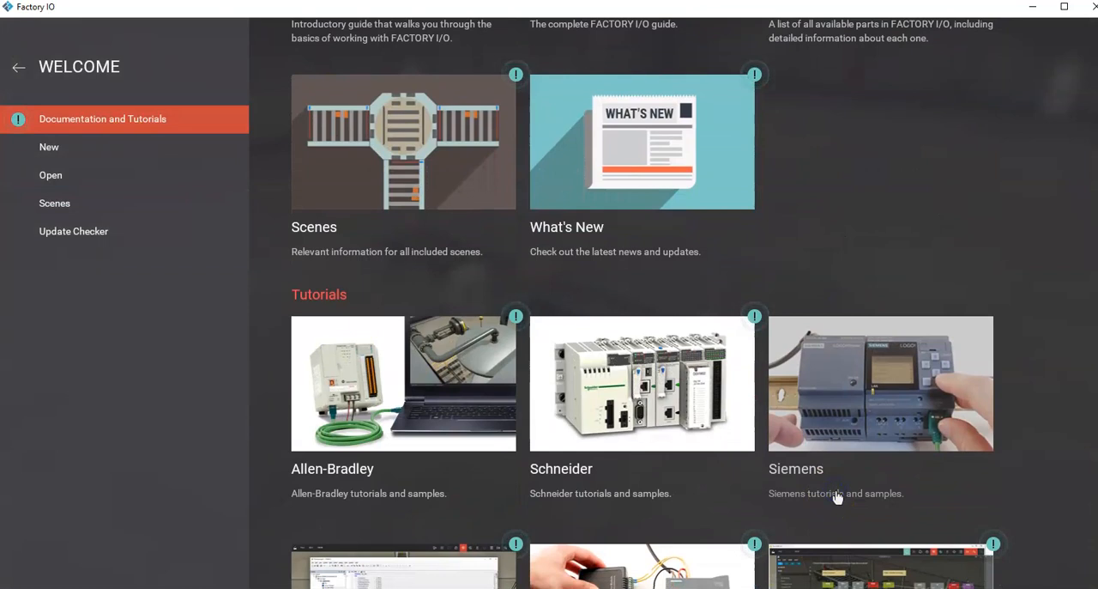